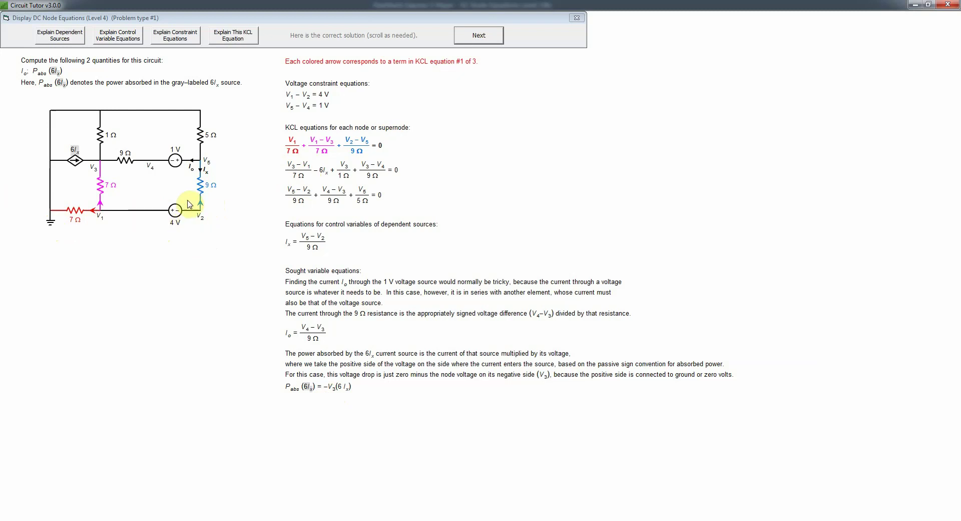
Step: Step through the colour-coded terms of KCL equations #2 and #3 in the solved example
{"action": "left_click", "coordinate": [477, 36]}
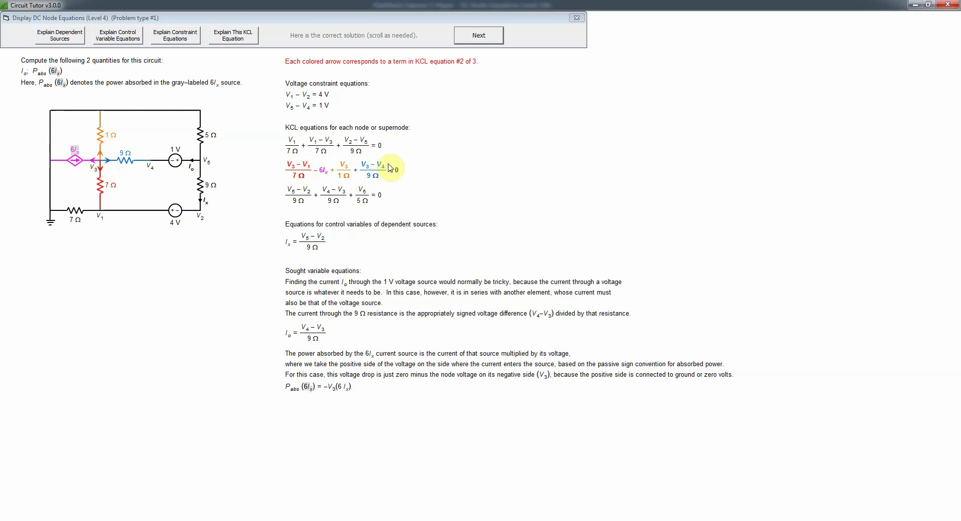
{"action": "left_click", "coordinate": [470, 36]}
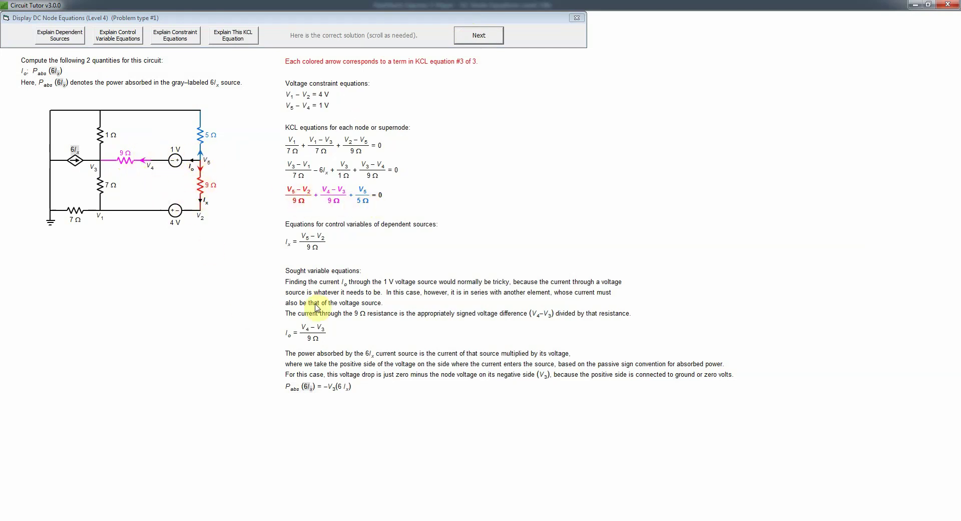
Step: Read the help on dependent sources and on control variable equations, and close the solved example
{"action": "left_click", "coordinate": [74, 37]}
{"action": "left_click_drag", "start_coordinate": [699, 201], "coordinate": [705, 357]}
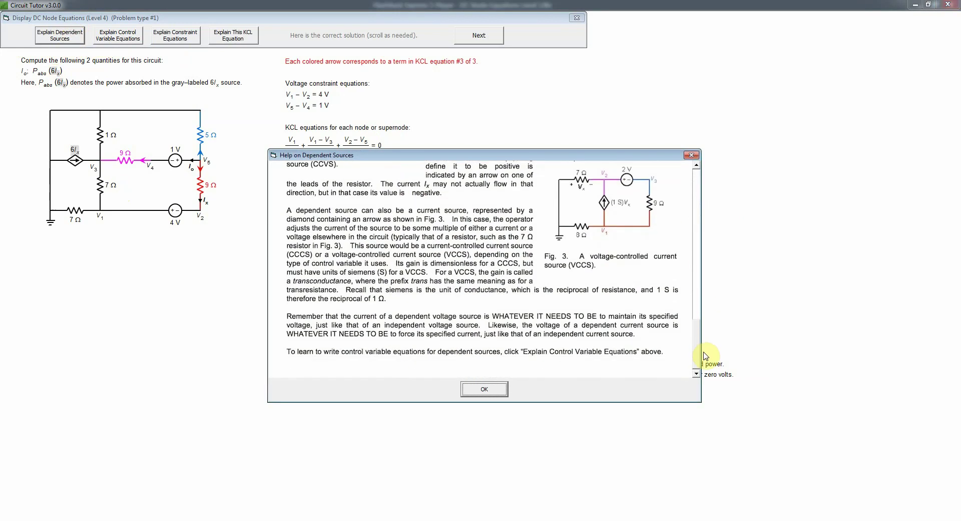
{"action": "left_click", "coordinate": [484, 390]}
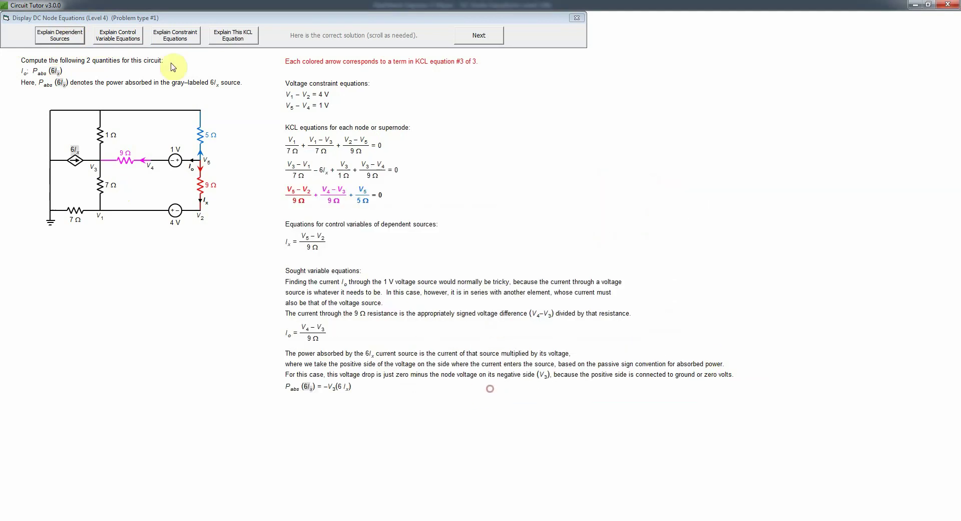
{"action": "left_click", "coordinate": [130, 39]}
{"action": "left_click_drag", "start_coordinate": [697, 193], "coordinate": [693, 412]}
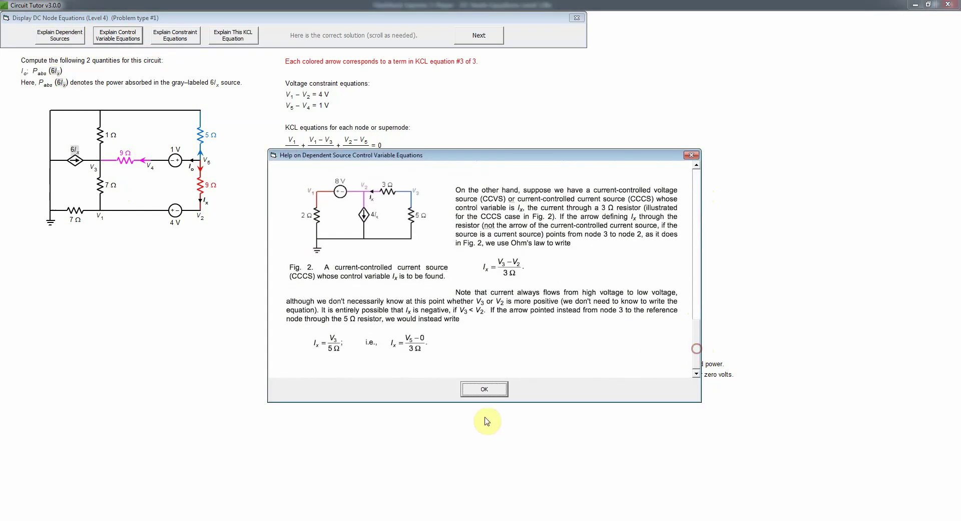
{"action": "left_click", "coordinate": [485, 390]}
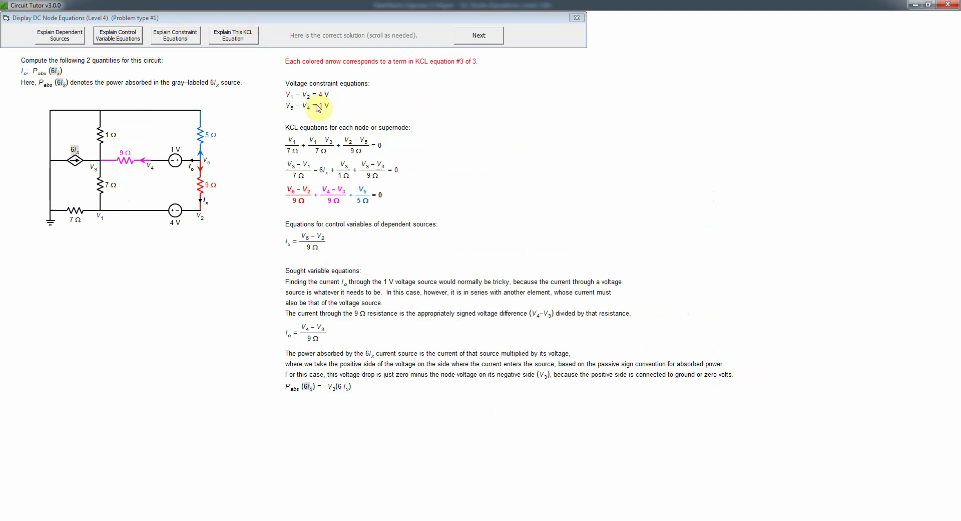
{"action": "left_click", "coordinate": [577, 17]}
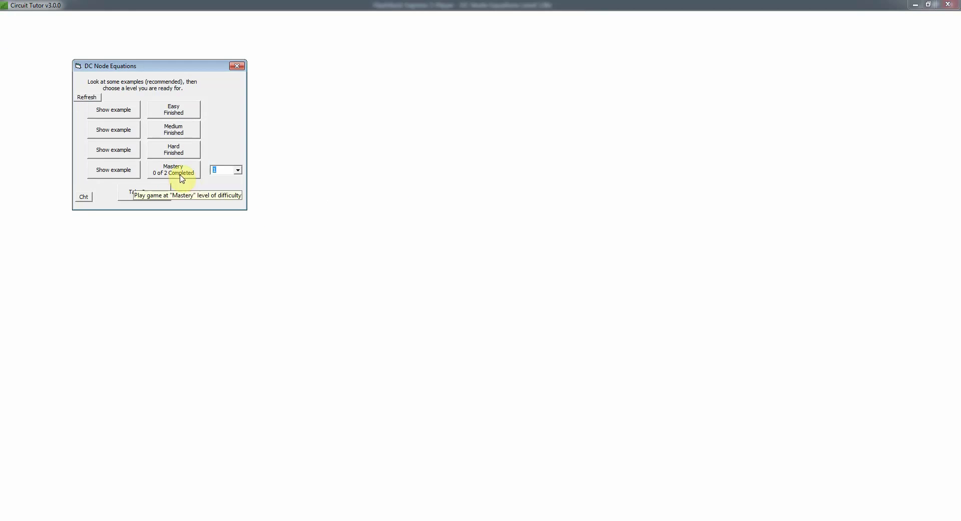
Step: Start a Mastery-level problem and ground the middle node joining the 2 Ω and 1 Ω resistors
{"action": "left_click", "coordinate": [181, 176]}
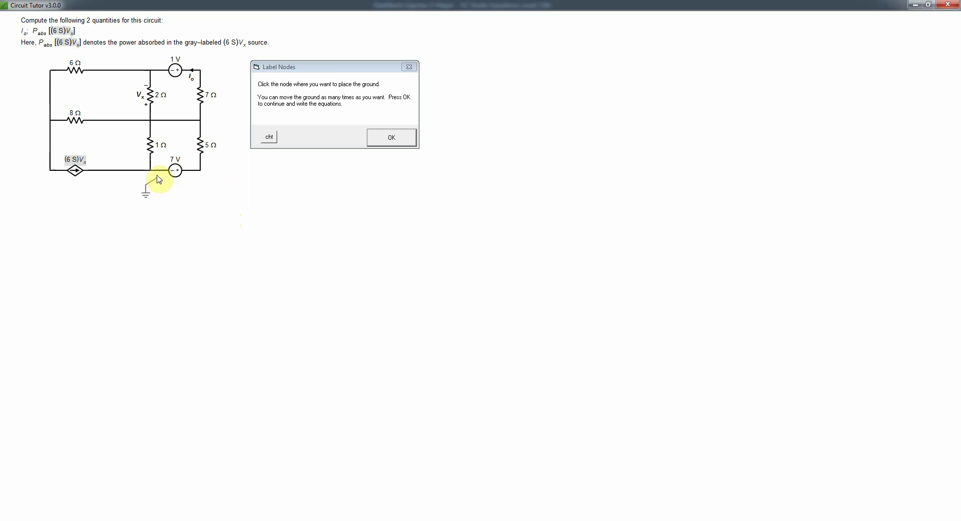
{"action": "left_click", "coordinate": [152, 125]}
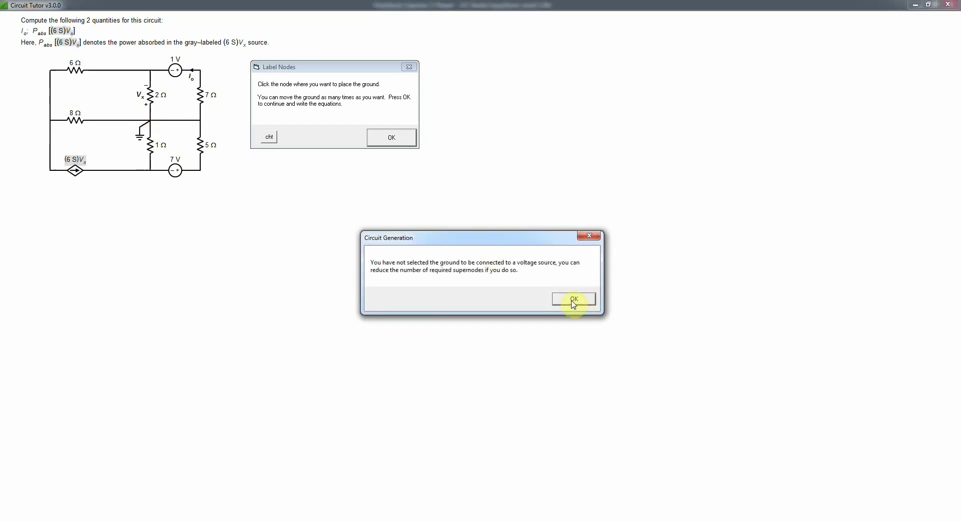
{"action": "left_click", "coordinate": [574, 299]}
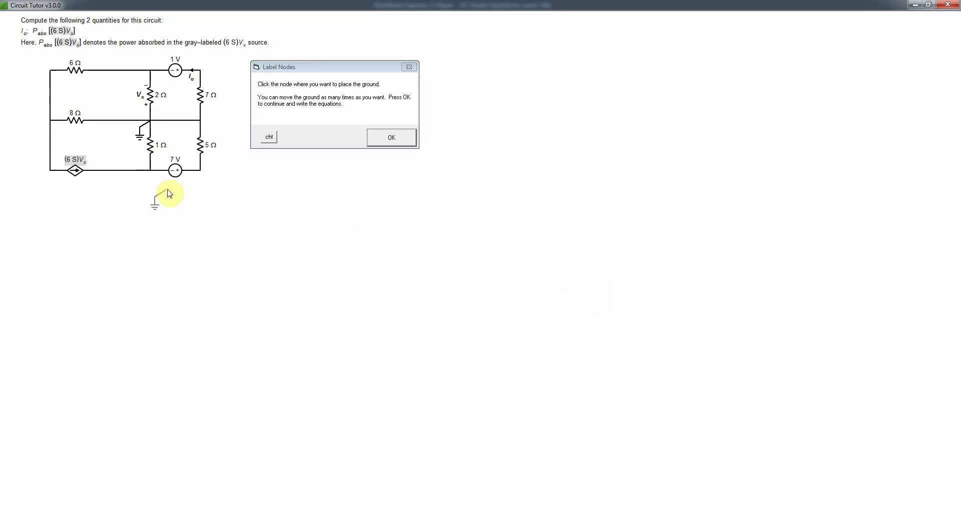
{"action": "left_click", "coordinate": [404, 140]}
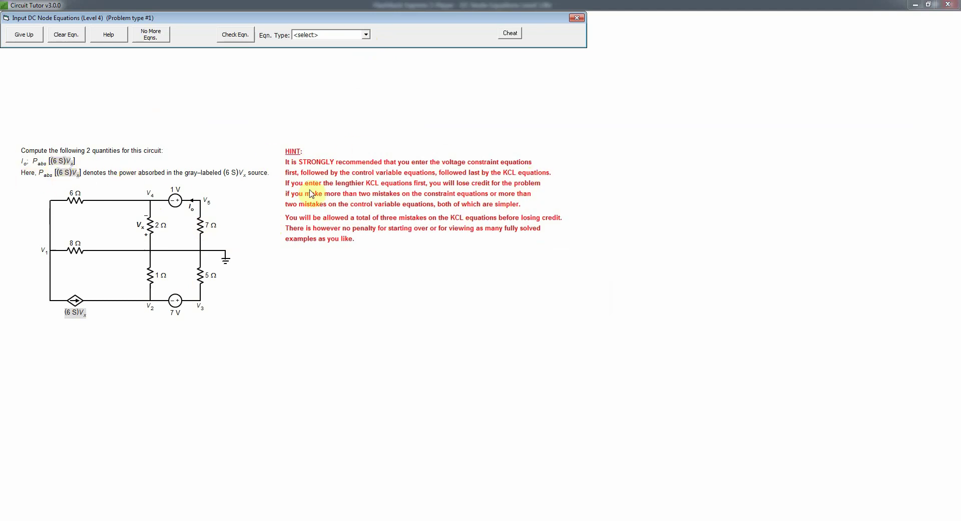
Step: Enter the voltage constraint equation V5 − V4 = 1 V for the 1 V source and check it
{"action": "left_click", "coordinate": [366, 36]}
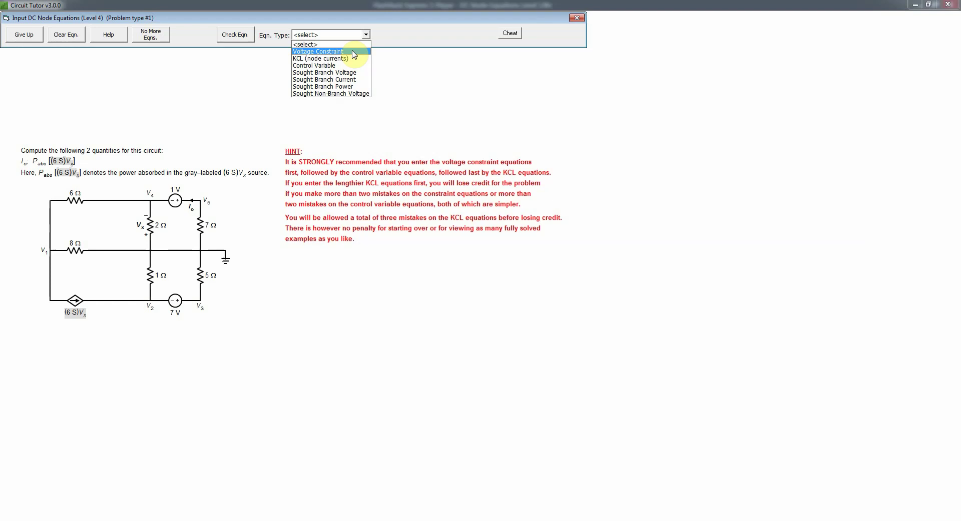
{"action": "left_click", "coordinate": [353, 51]}
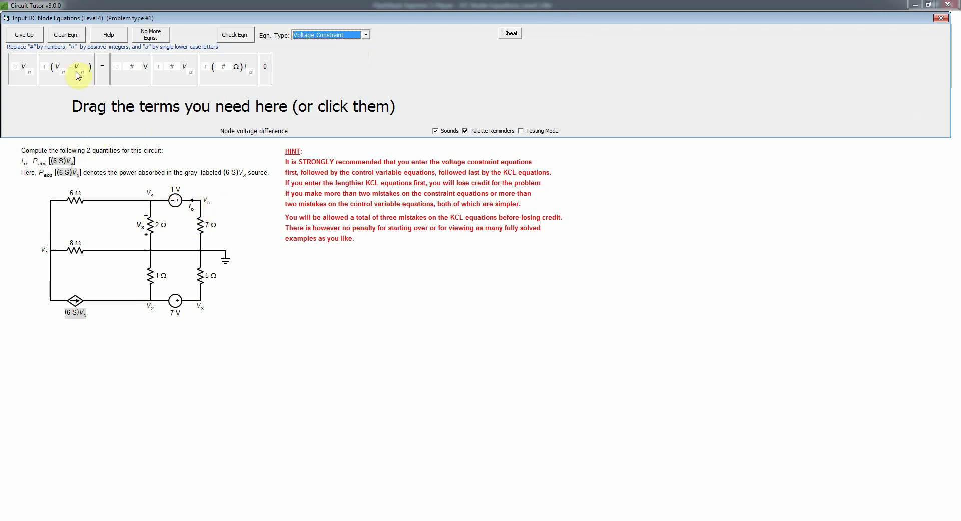
{"action": "left_click", "coordinate": [64, 85]}
{"action": "left_click", "coordinate": [101, 75]}
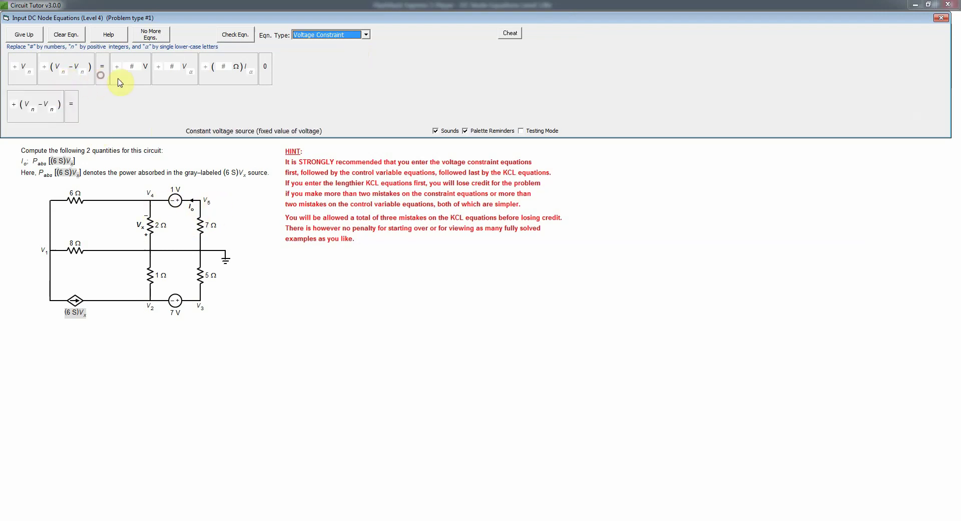
{"action": "left_click", "coordinate": [125, 82]}
{"action": "left_click", "coordinate": [102, 103]}
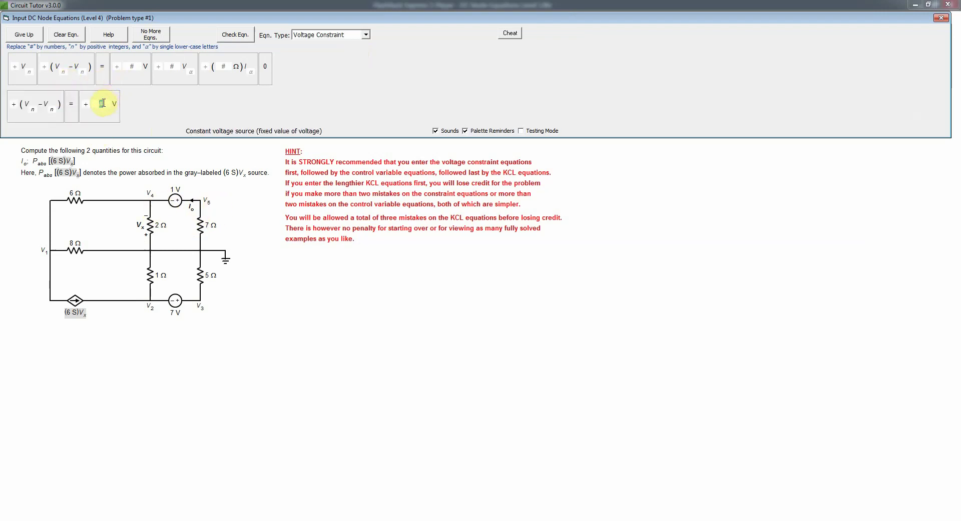
{"action": "type", "text": "1"}
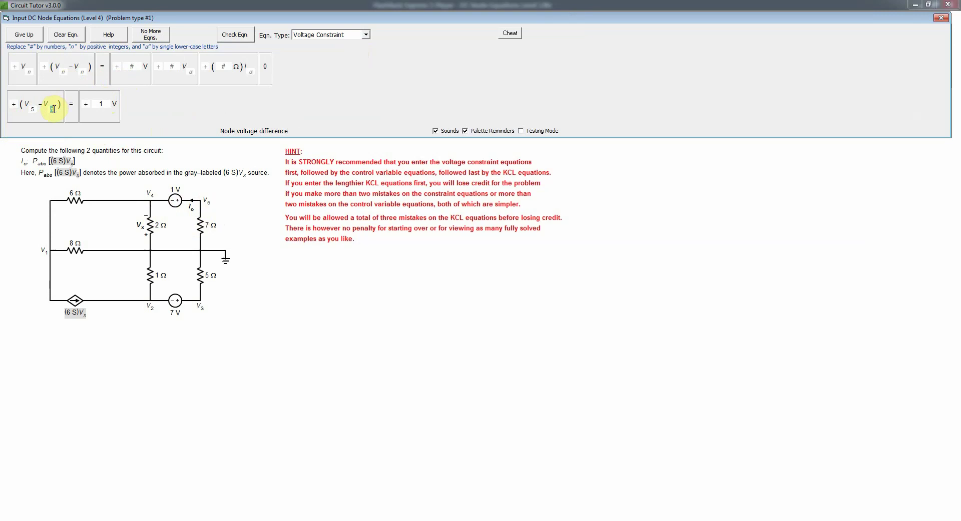
{"action": "type", "text": "4"}
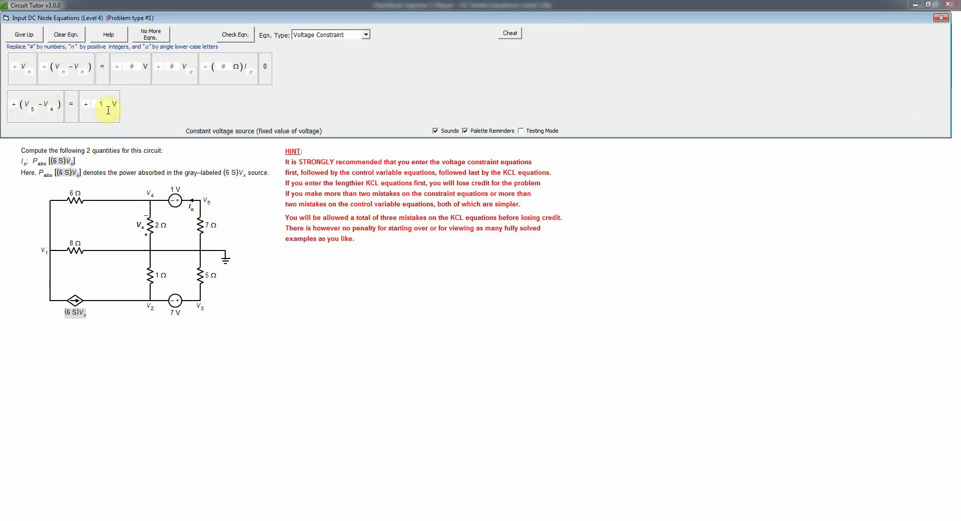
{"action": "left_click", "coordinate": [235, 35]}
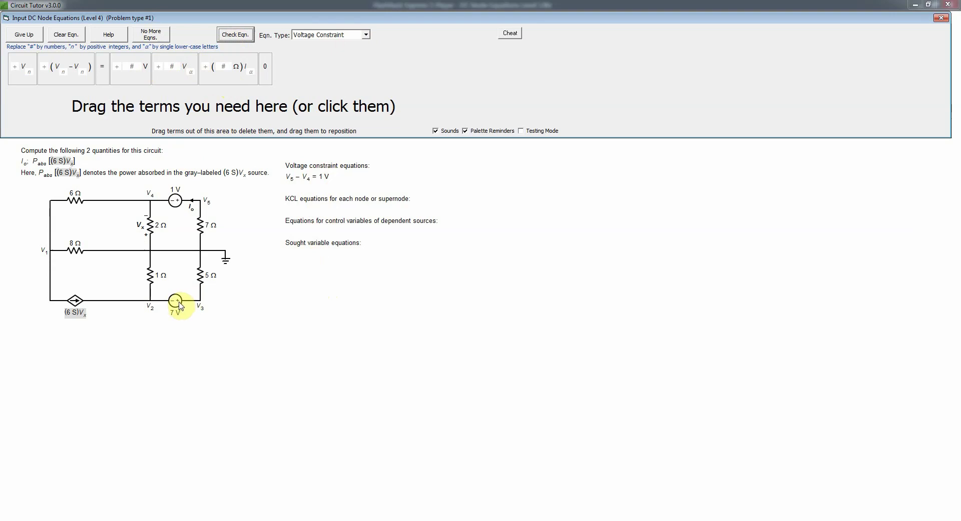
Step: Enter the voltage constraint equation V3 − V2 = 7 V for the 7 V source and check it
{"action": "left_click", "coordinate": [75, 80]}
{"action": "left_click", "coordinate": [102, 80]}
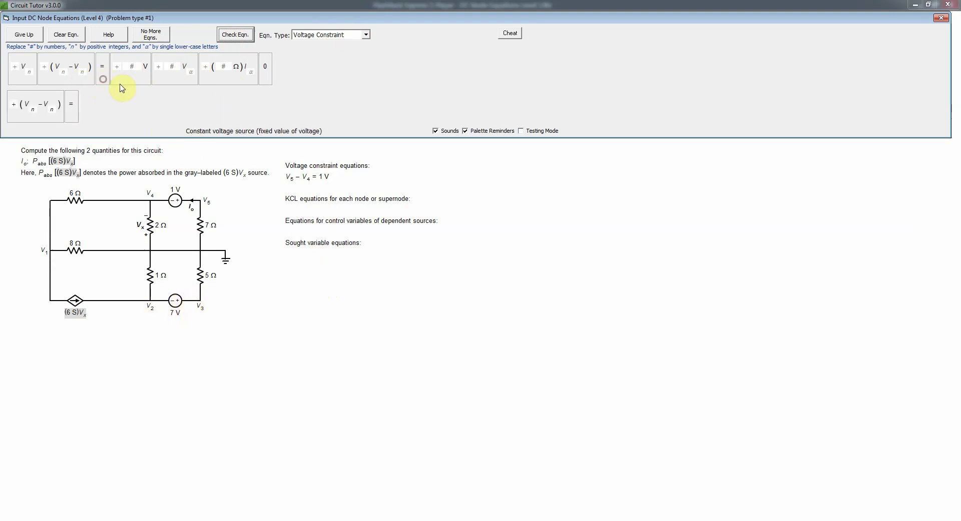
{"action": "left_click", "coordinate": [128, 83]}
{"action": "left_click", "coordinate": [102, 105]}
{"action": "type", "text": "7"}
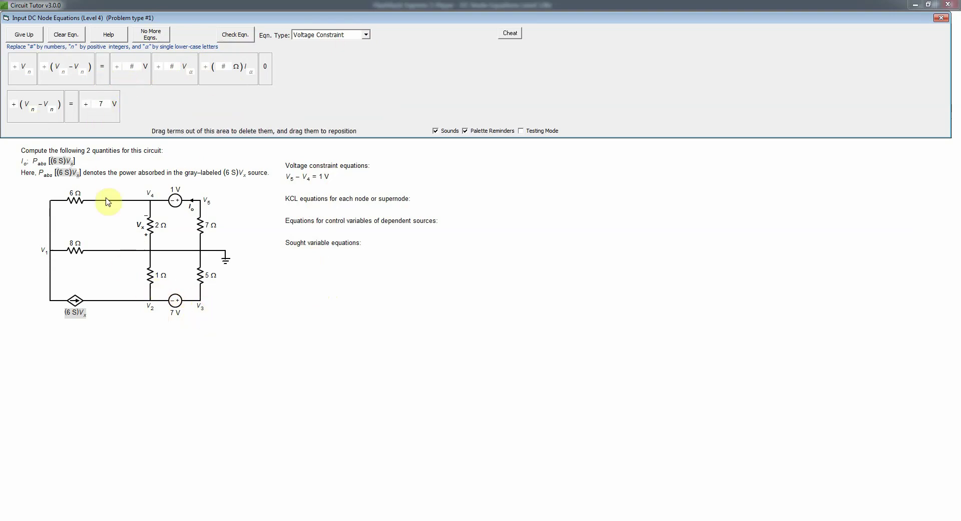
{"action": "left_click", "coordinate": [33, 108]}
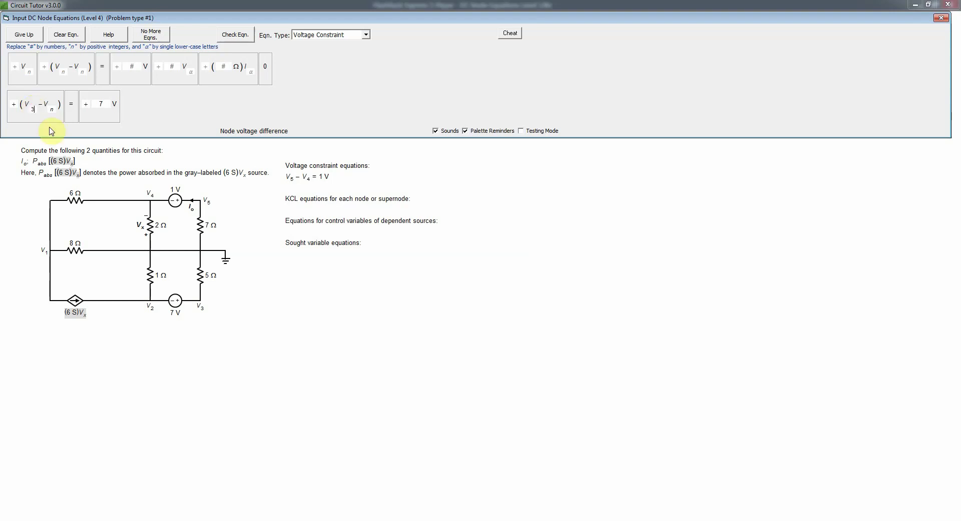
{"action": "type", "text": "3"}
{"action": "left_click", "coordinate": [53, 109]}
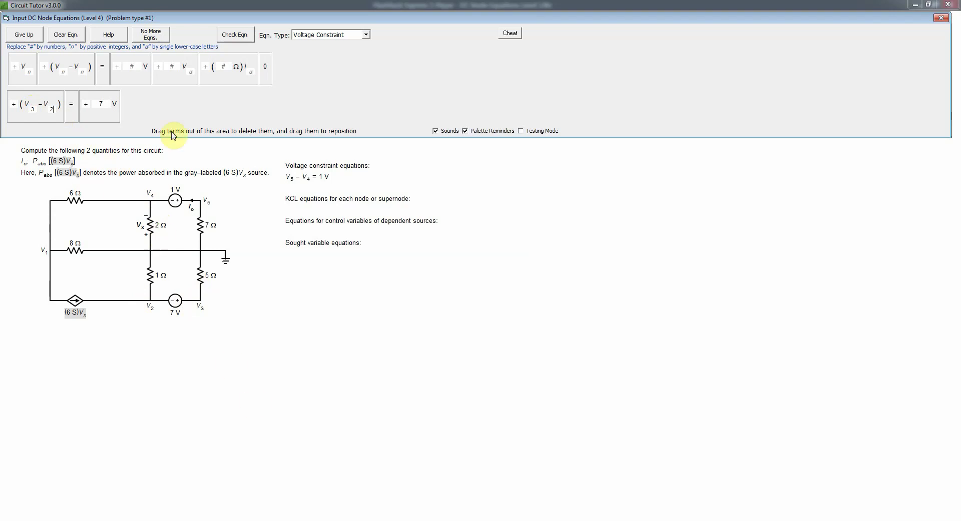
{"action": "left_click", "coordinate": [240, 41]}
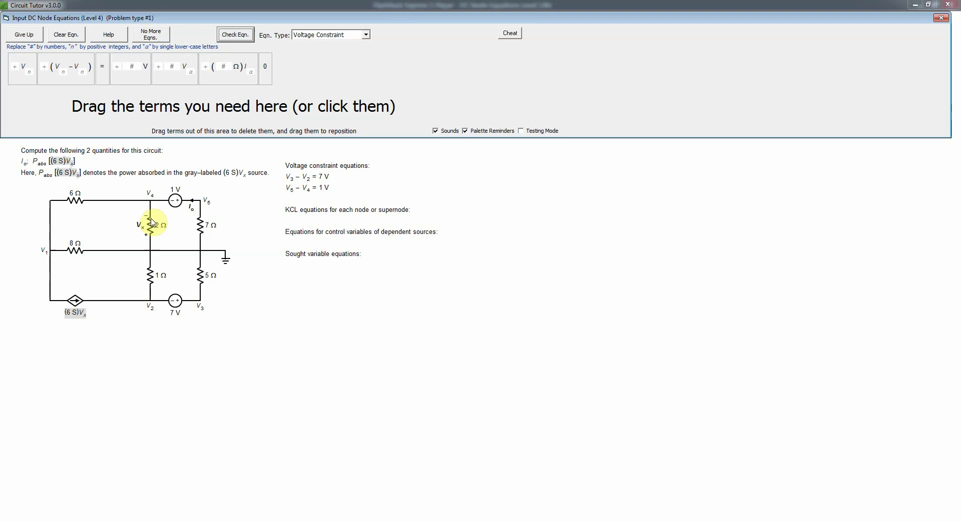
Step: Enter the control variable equation Vx = −V4 for the dependent source and check it
{"action": "left_click", "coordinate": [365, 36]}
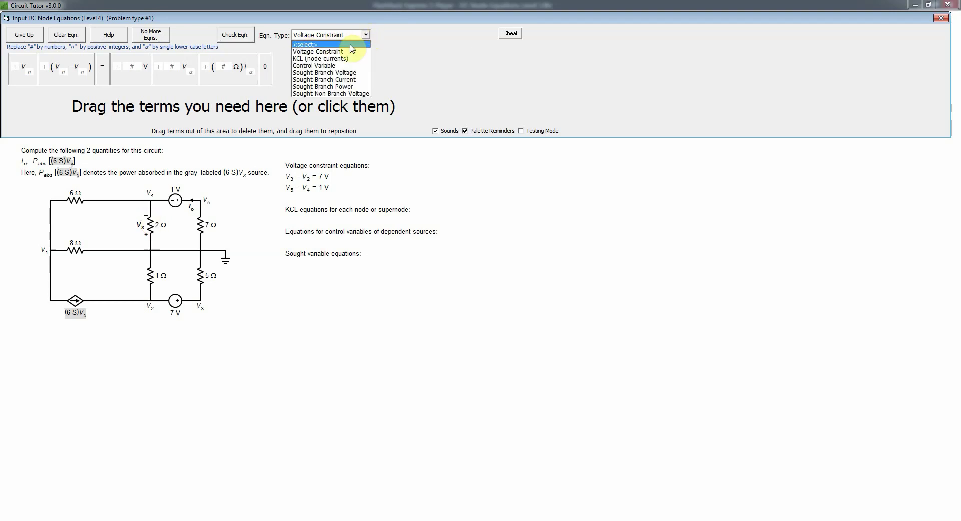
{"action": "left_click", "coordinate": [327, 66]}
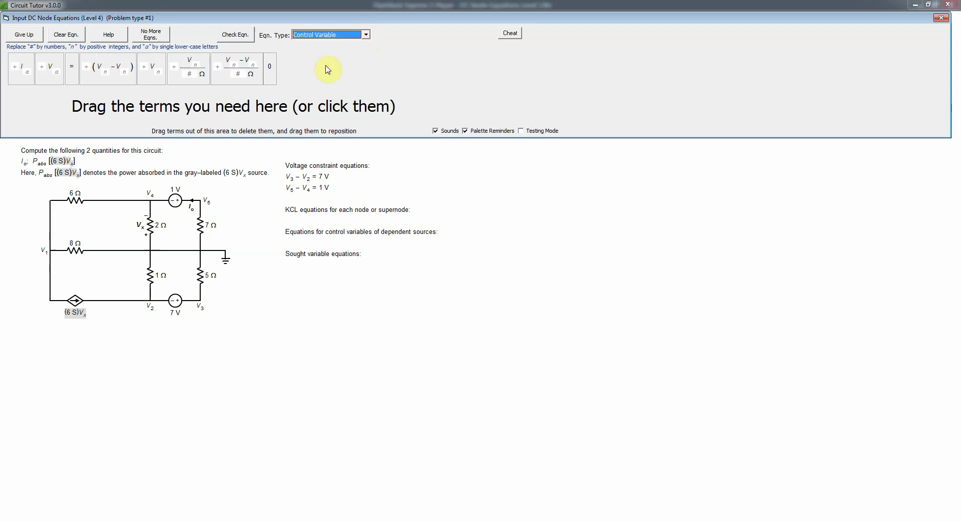
{"action": "left_click", "coordinate": [46, 79]}
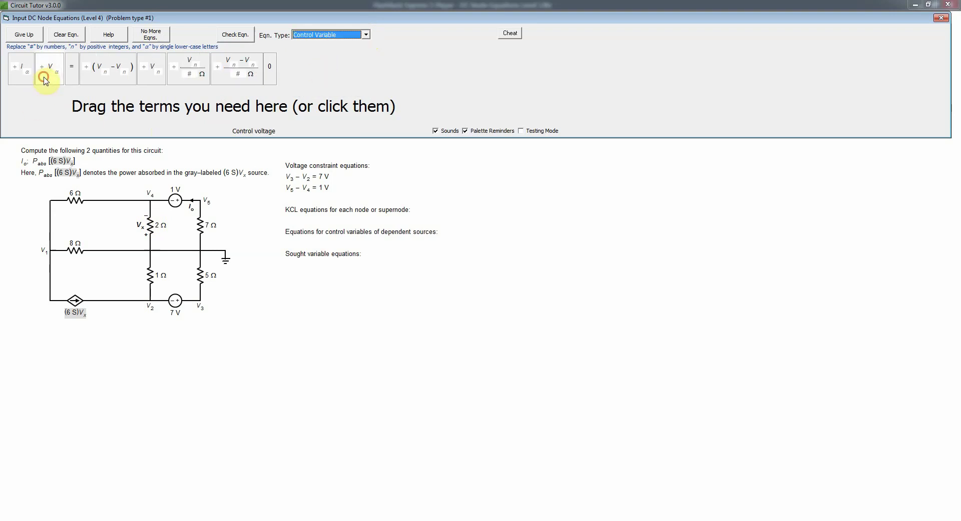
{"action": "left_click", "coordinate": [71, 69]}
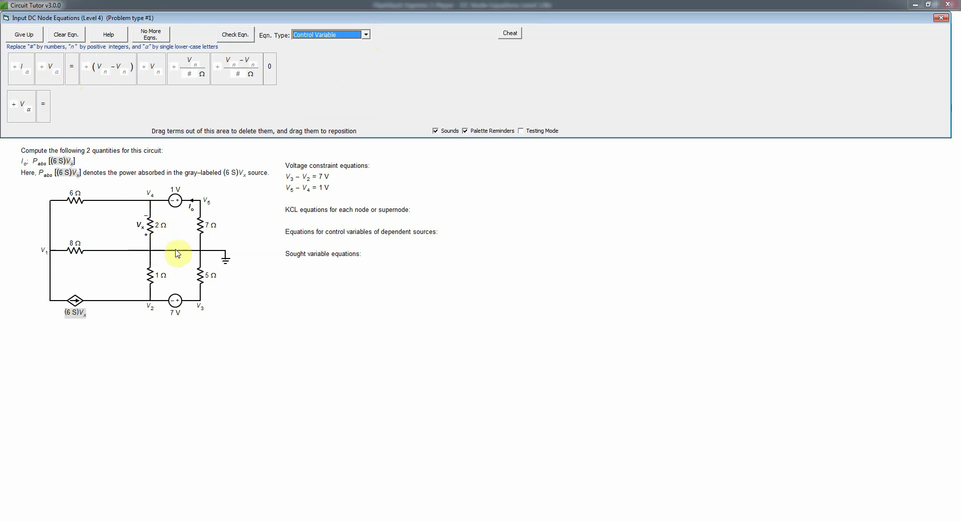
{"action": "left_click", "coordinate": [149, 75]}
{"action": "left_click", "coordinate": [28, 110]}
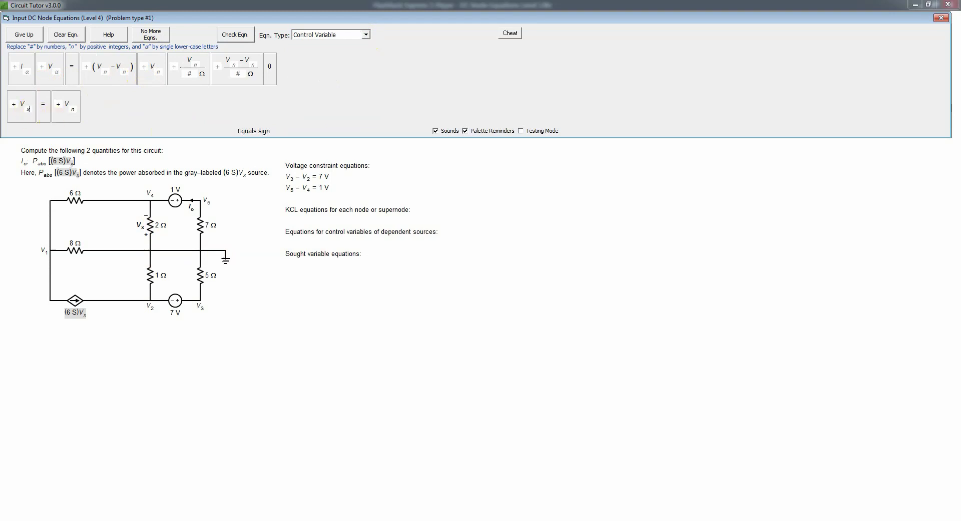
{"action": "left_click", "coordinate": [73, 109]}
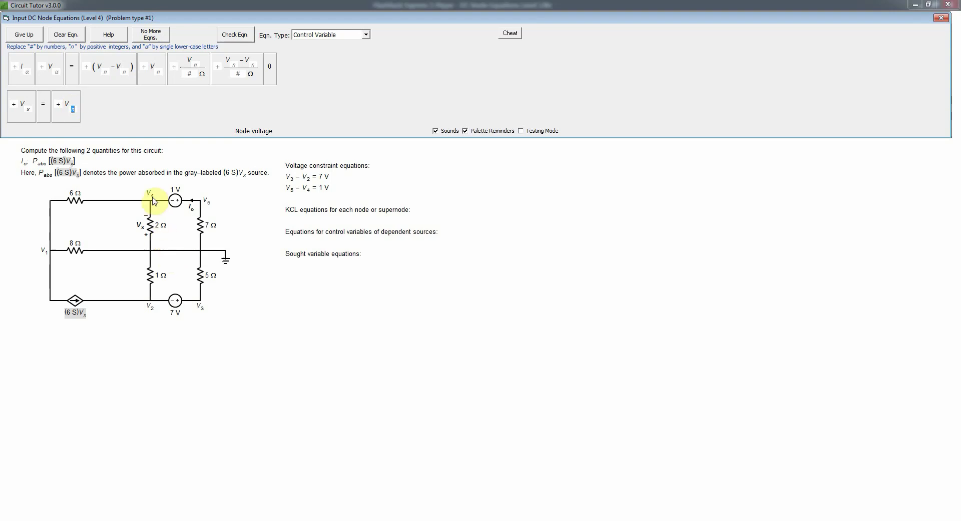
{"action": "type", "text": "4"}
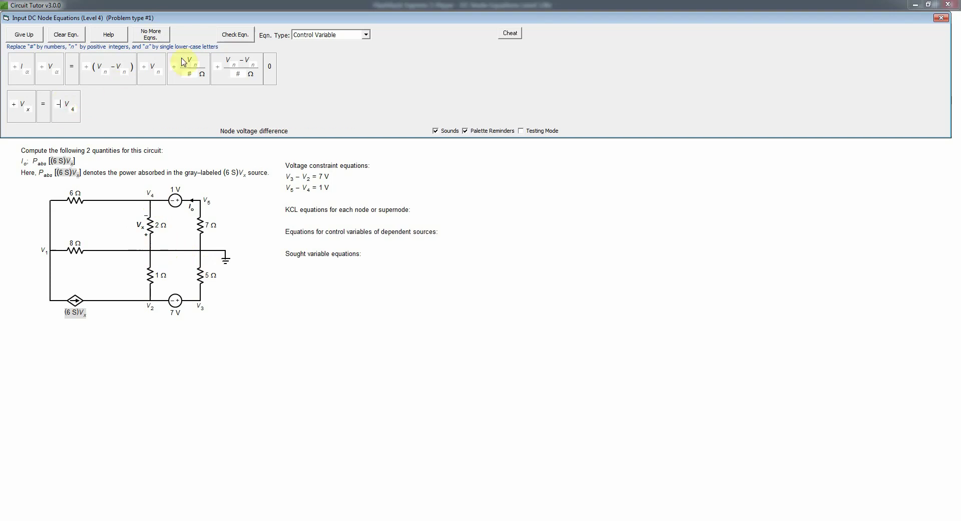
{"action": "left_click", "coordinate": [236, 36]}
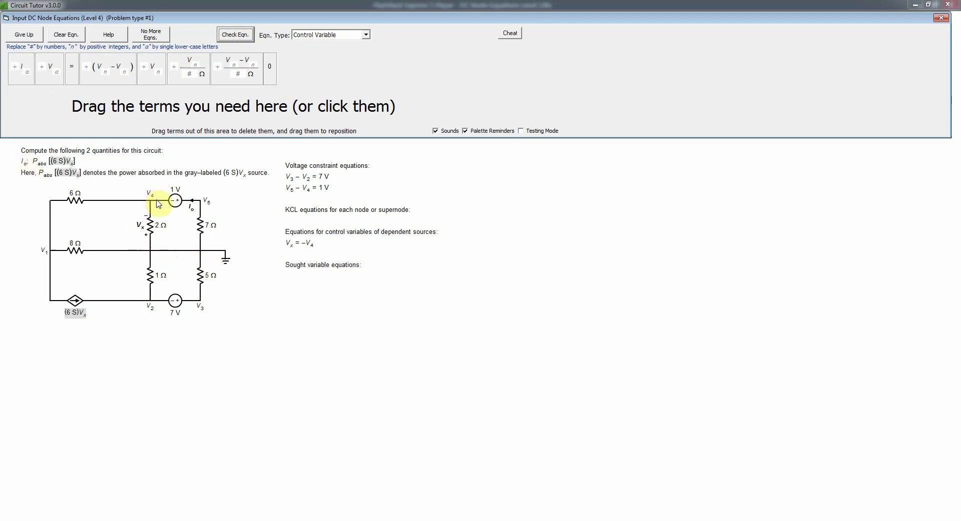
Step: Enter the sought branch current equation Io = −V5/7 Ω and check it
{"action": "left_click", "coordinate": [368, 34]}
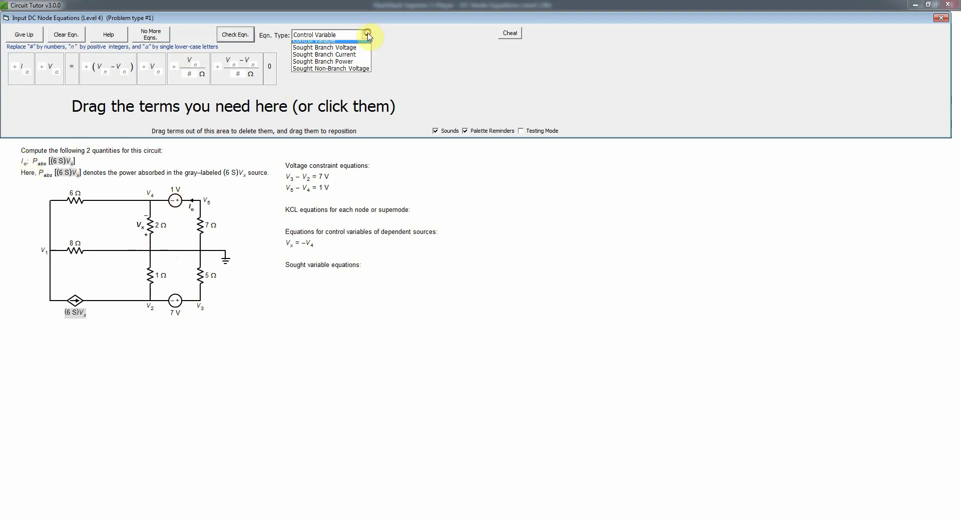
{"action": "left_click", "coordinate": [351, 80]}
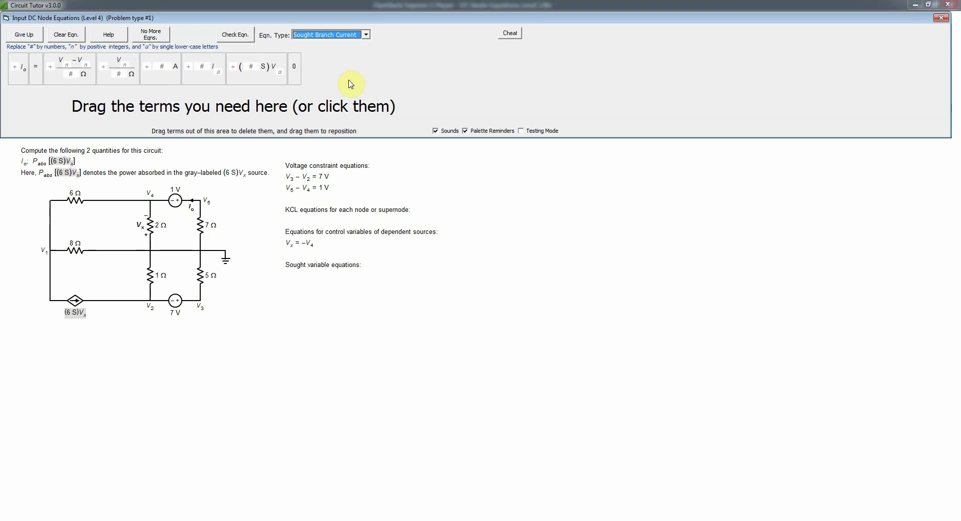
{"action": "left_click", "coordinate": [17, 75]}
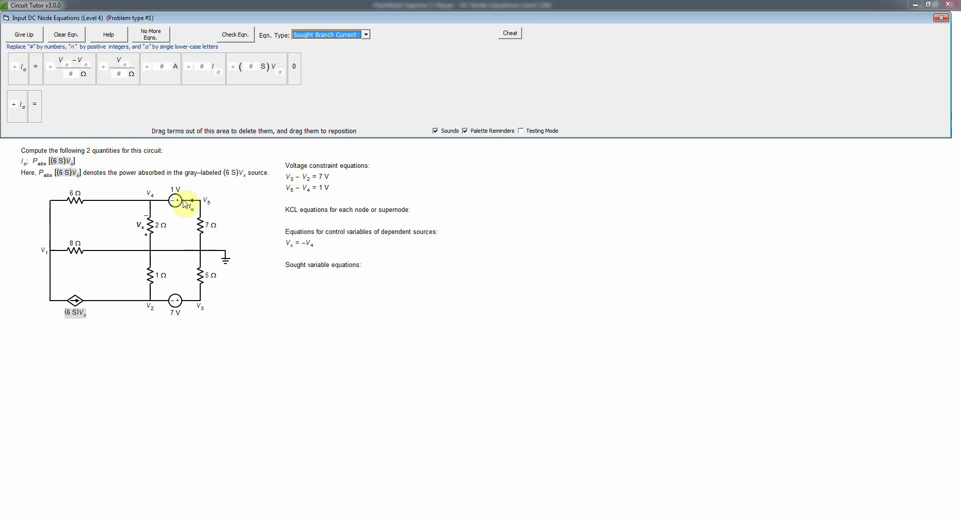
{"action": "left_click", "coordinate": [111, 78]}
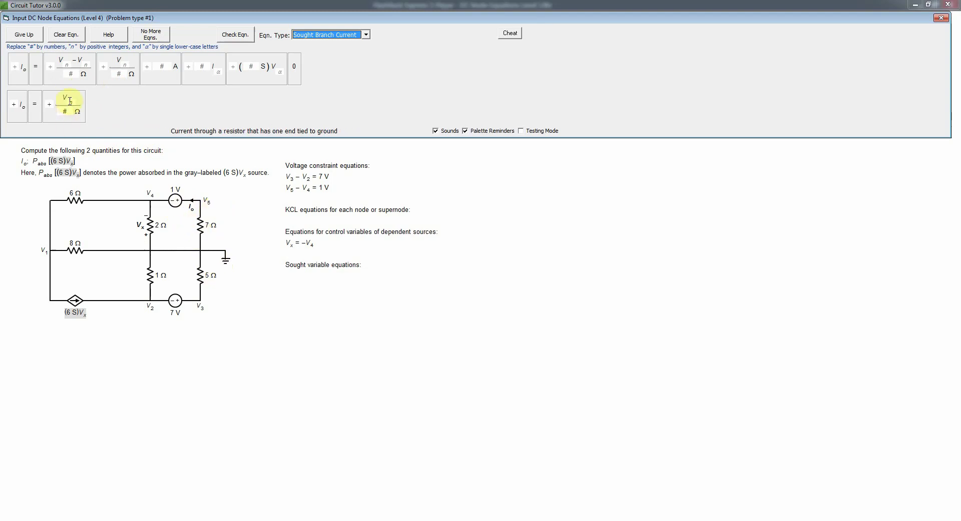
{"action": "left_click", "coordinate": [53, 104]}
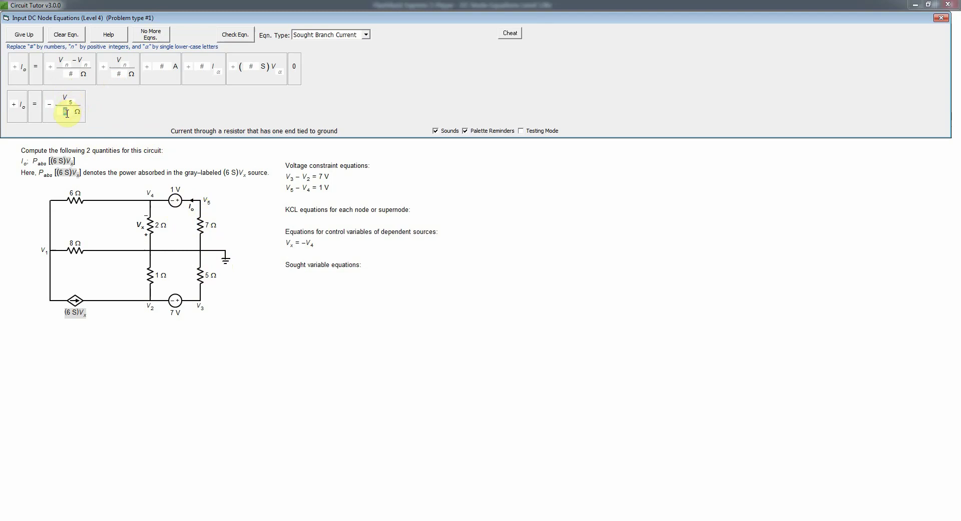
{"action": "type", "text": "7"}
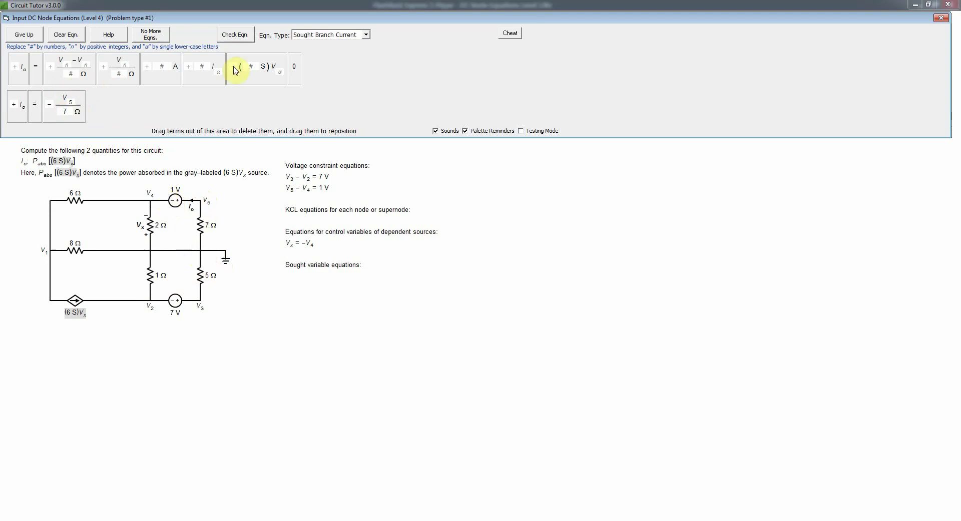
{"action": "left_click", "coordinate": [243, 39]}
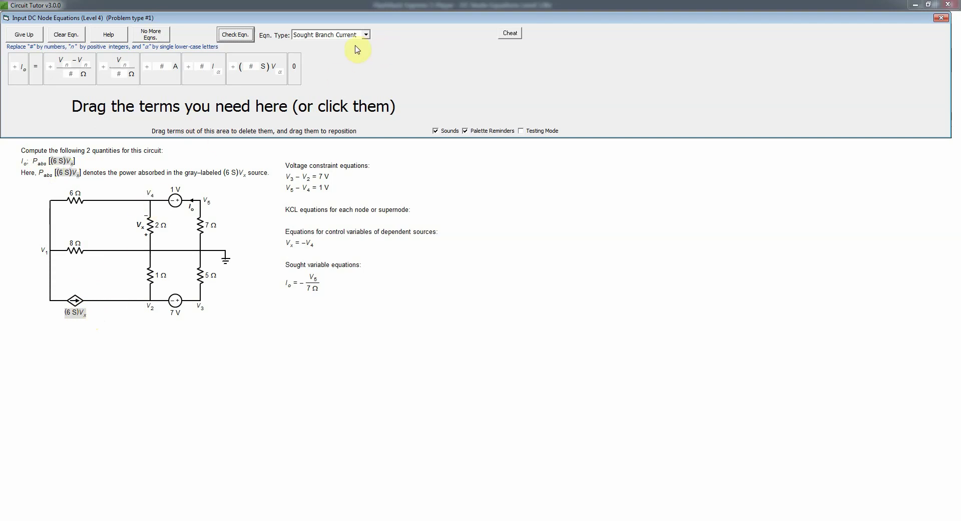
Step: Enter the sought branch power equation Pabs[(6 S)Vx] = (V1 − V2)(6 S)Vx for the dependent source and check it
{"action": "left_click", "coordinate": [367, 35]}
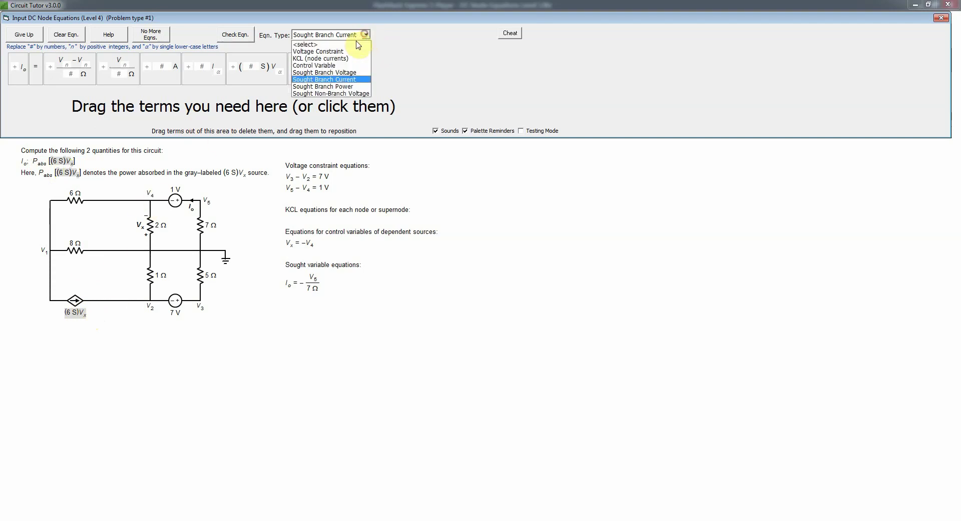
{"action": "left_click", "coordinate": [340, 84]}
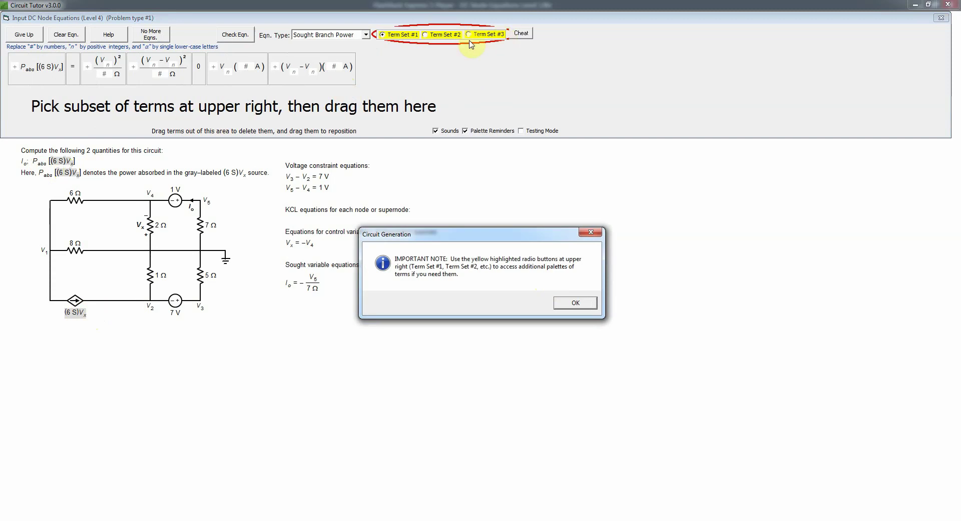
{"action": "left_click", "coordinate": [570, 301]}
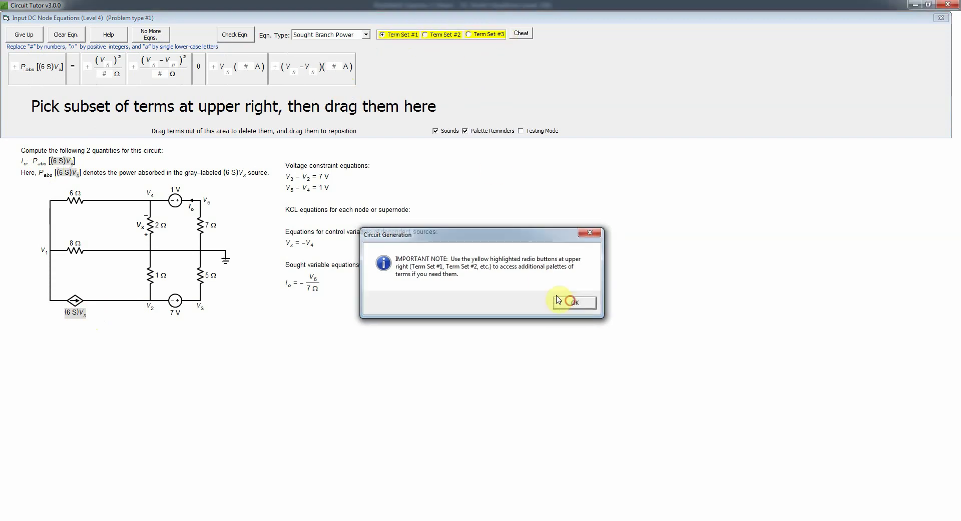
{"action": "left_click", "coordinate": [34, 80]}
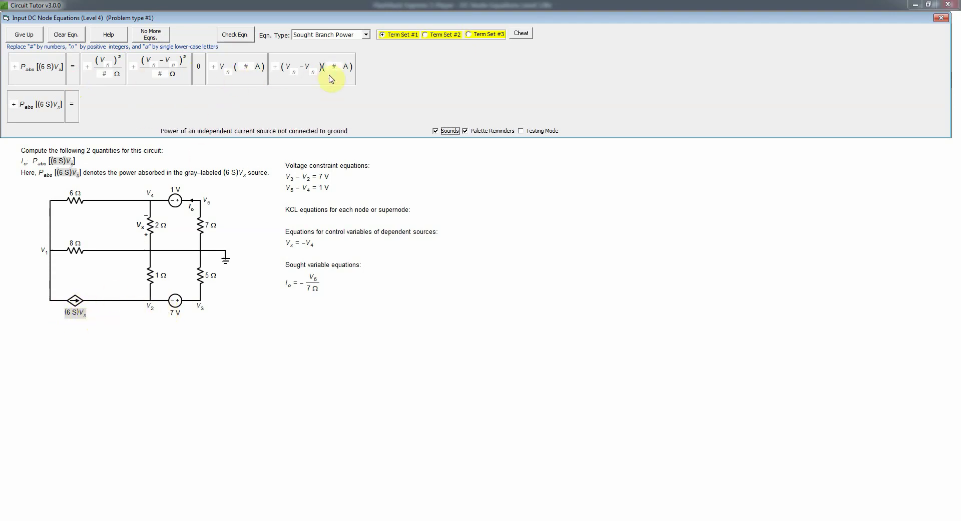
{"action": "left_click", "coordinate": [447, 35]}
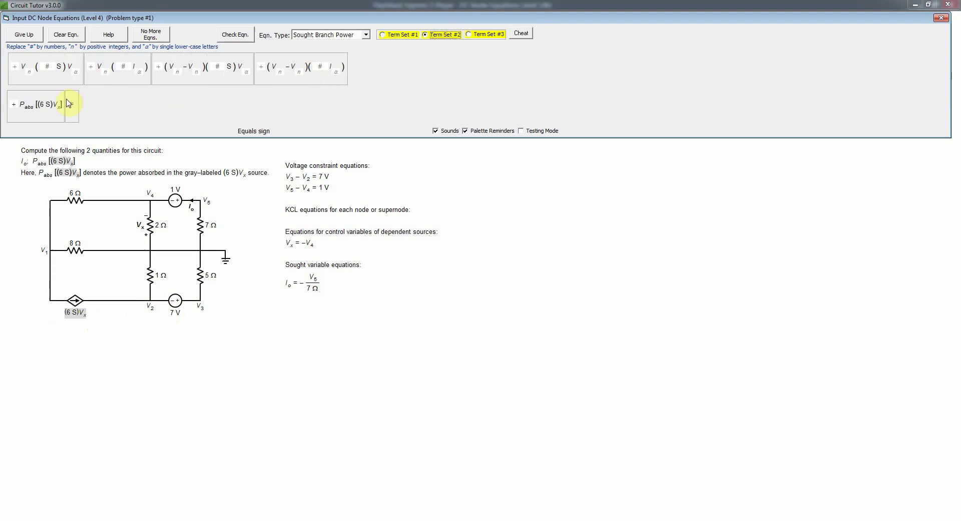
{"action": "left_click", "coordinate": [214, 82]}
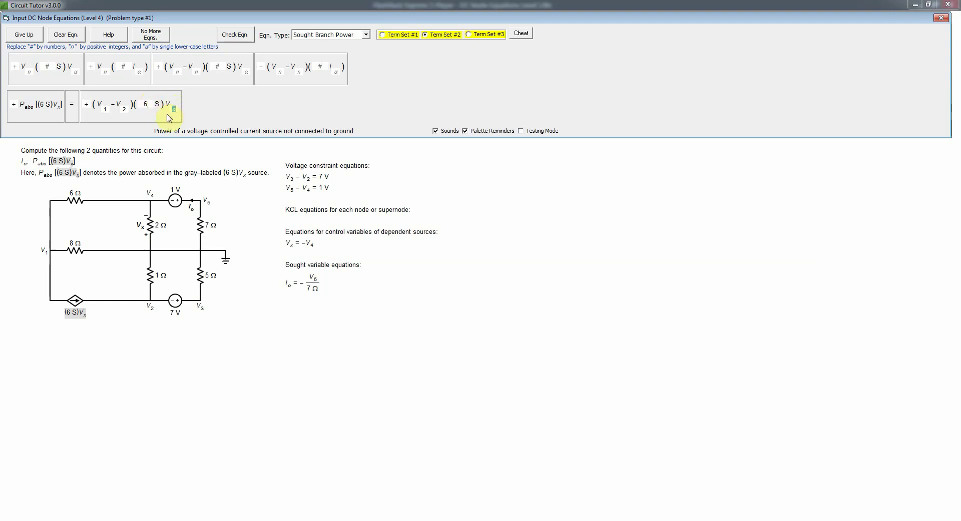
{"action": "type", "text": "x"}
{"action": "left_click", "coordinate": [245, 35]}
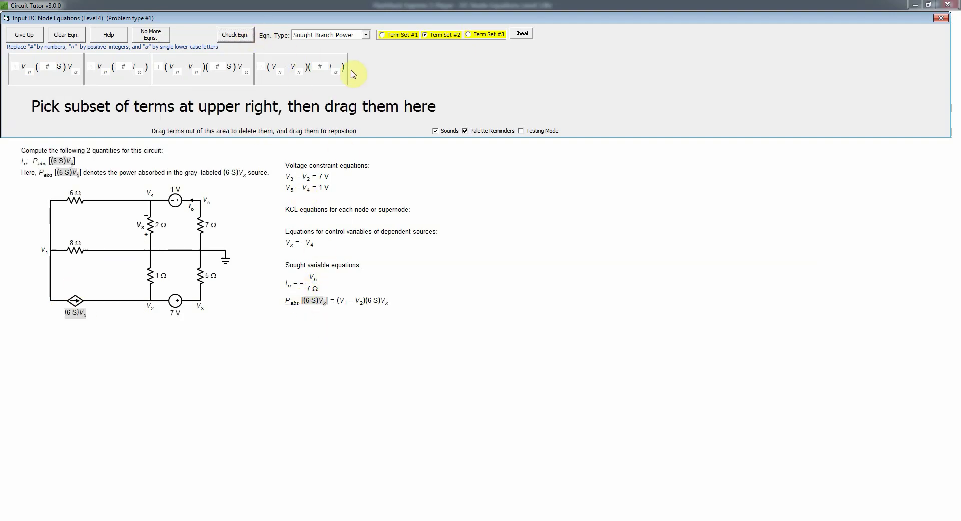
Step: Lay out a KCL equation for node V1 with a grounded-resistor, a two-node resistor and a voltage-controlled source term, equal to 0
{"action": "left_click", "coordinate": [366, 35]}
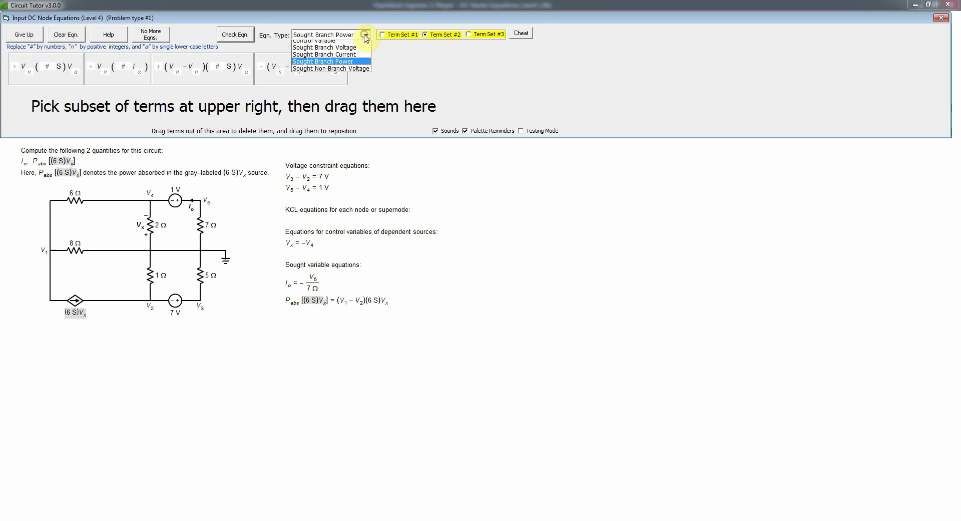
{"action": "left_click", "coordinate": [325, 63]}
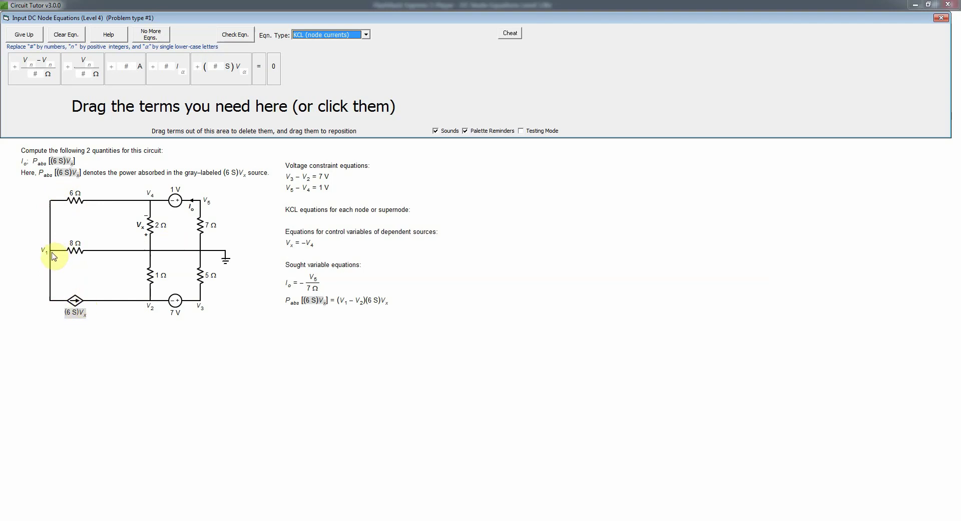
{"action": "left_click", "coordinate": [83, 70]}
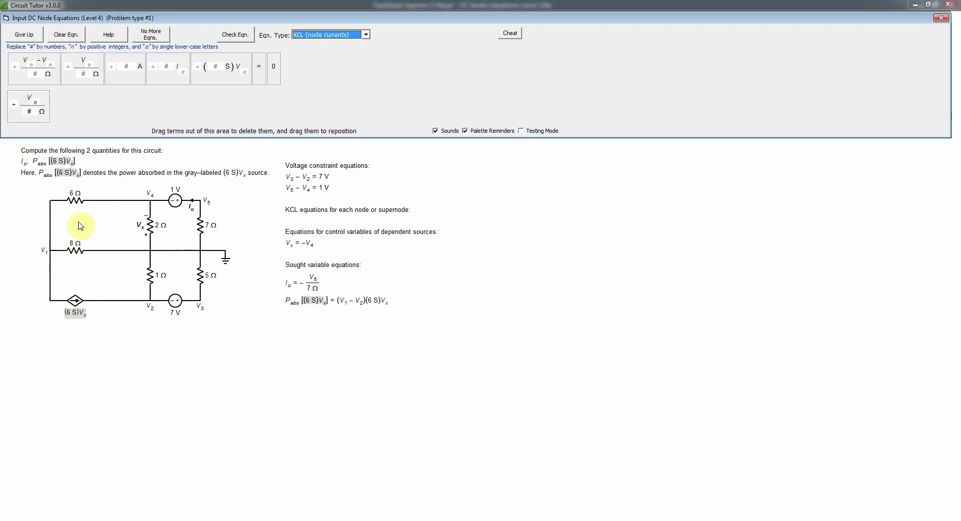
{"action": "left_click", "coordinate": [56, 79]}
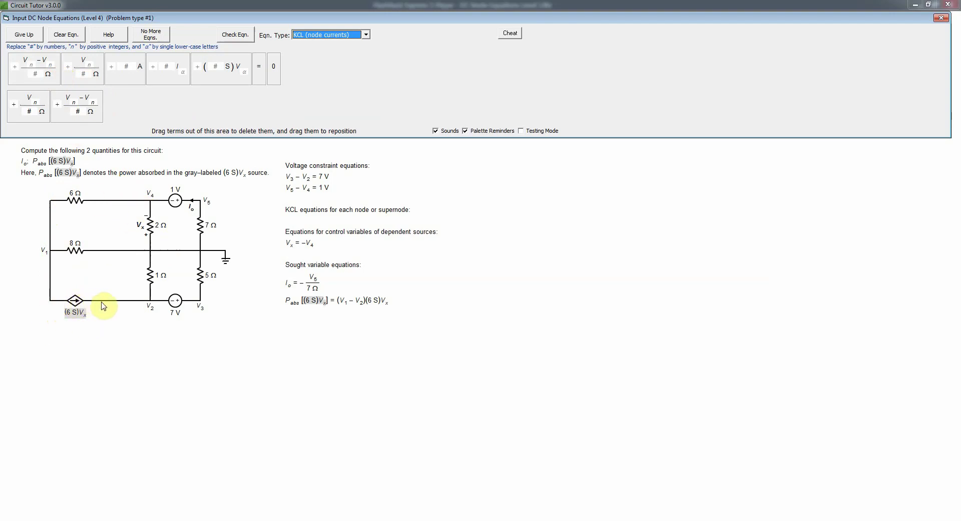
{"action": "left_click", "coordinate": [215, 82]}
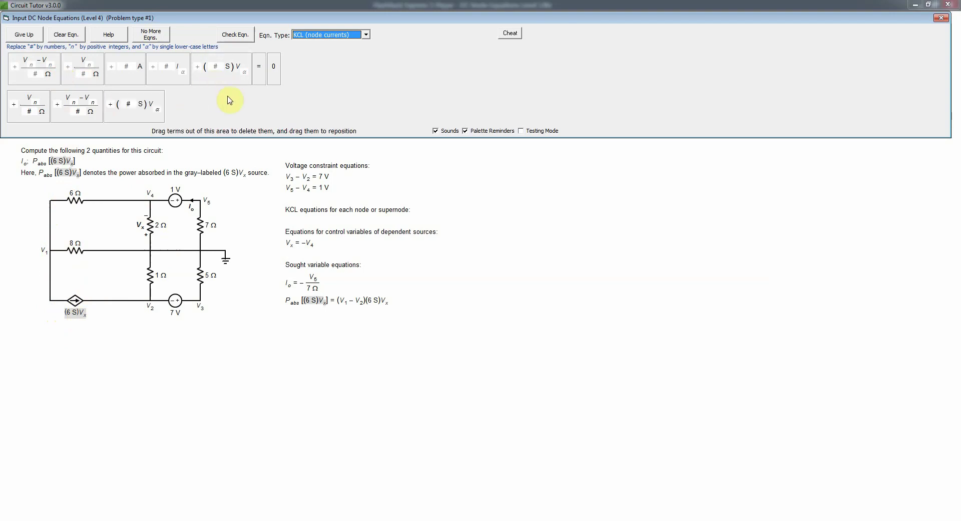
{"action": "left_click", "coordinate": [259, 74]}
{"action": "left_click", "coordinate": [272, 80]}
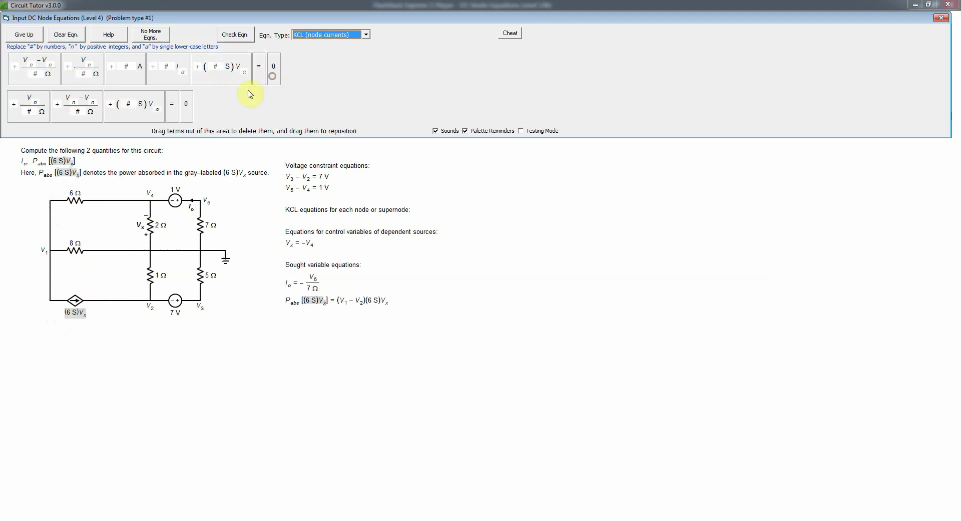
Step: Fill in the node V1 KCL equation as V1/8 Ω + (V1 − V4)/6 Ω + (6 S)Vx = 0 and check it
{"action": "left_click", "coordinate": [36, 103]}
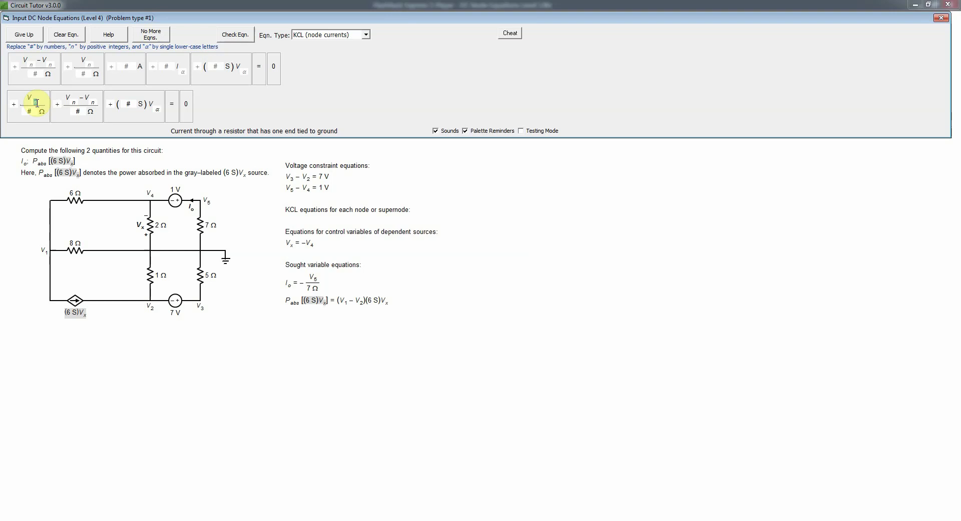
{"action": "left_click", "coordinate": [29, 111]}
{"action": "type", "text": "5"}
{"action": "key", "text": "BackSpace"}
{"action": "type", "text": "8"}
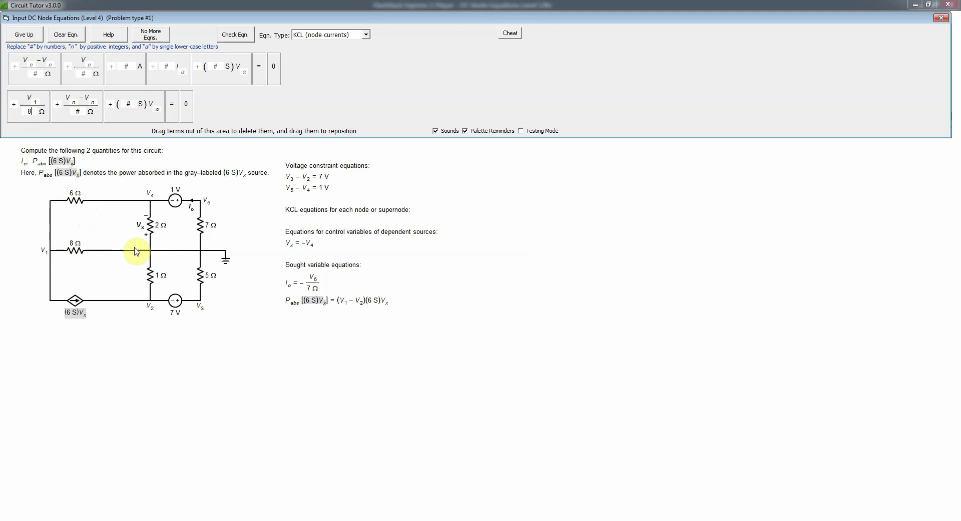
{"action": "left_click", "coordinate": [75, 101]}
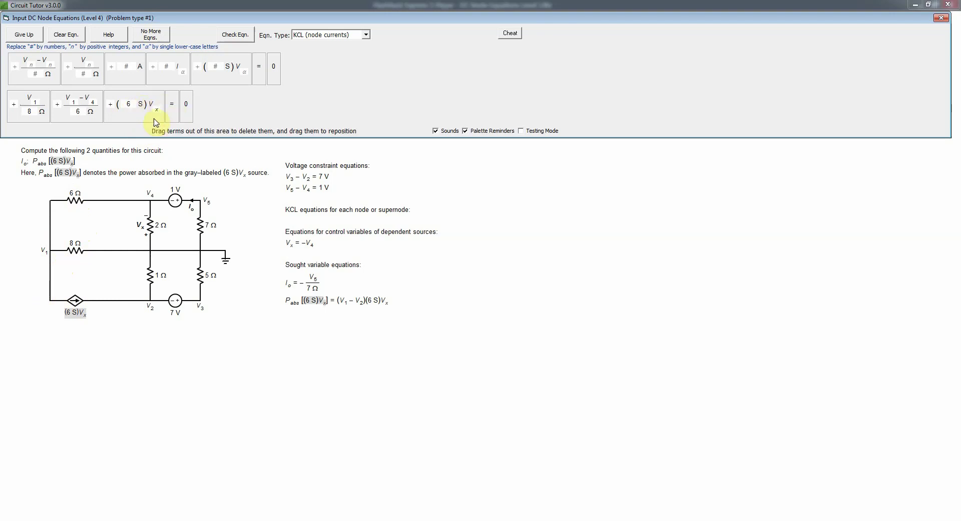
{"action": "left_click", "coordinate": [243, 38]}
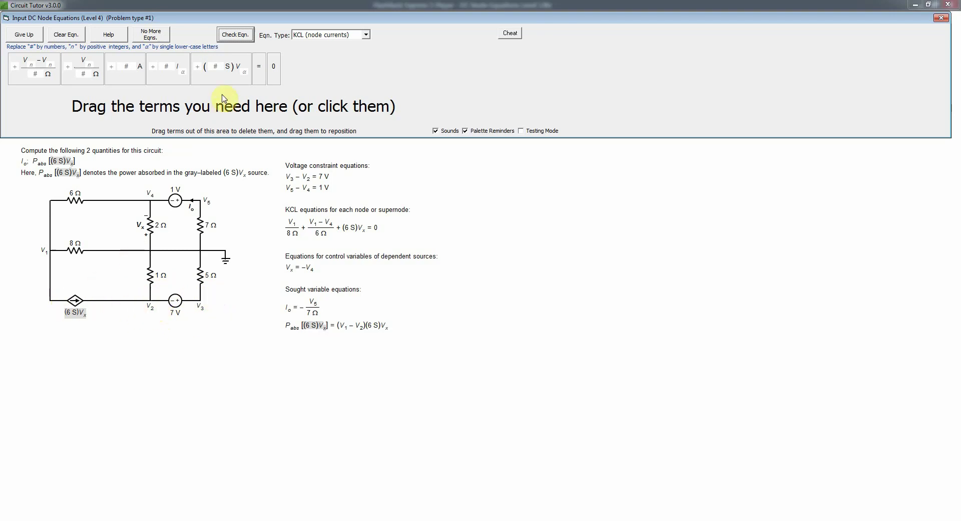
Step: Enter the KCL equation −(6 S)Vx + V2/1 Ω + V3/5 Ω = 0 for the V2–V3 supernode and check it
{"action": "left_click", "coordinate": [215, 76]}
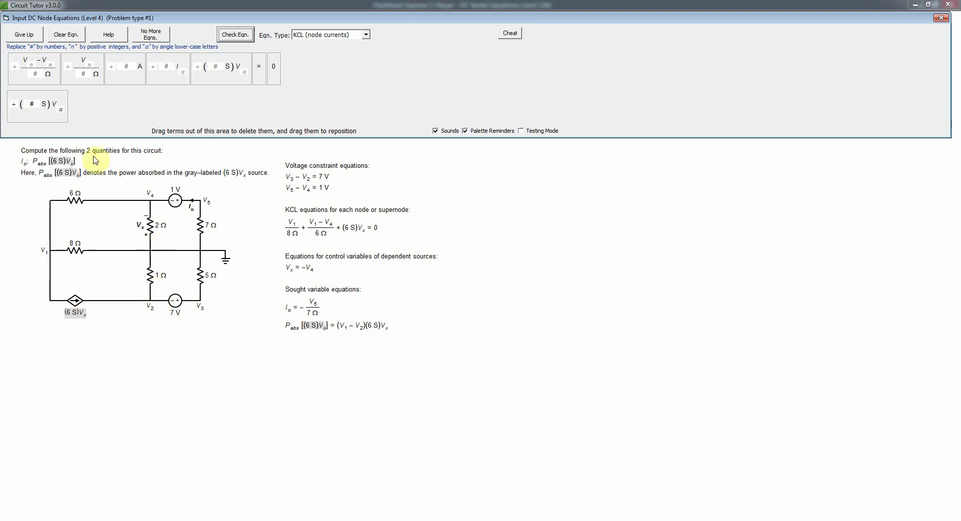
{"action": "left_click", "coordinate": [96, 80]}
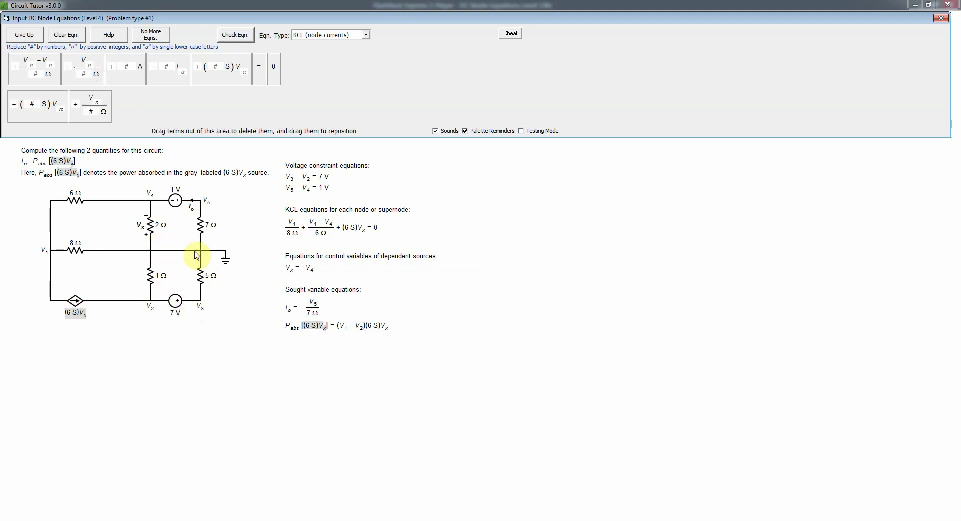
{"action": "left_click", "coordinate": [100, 86]}
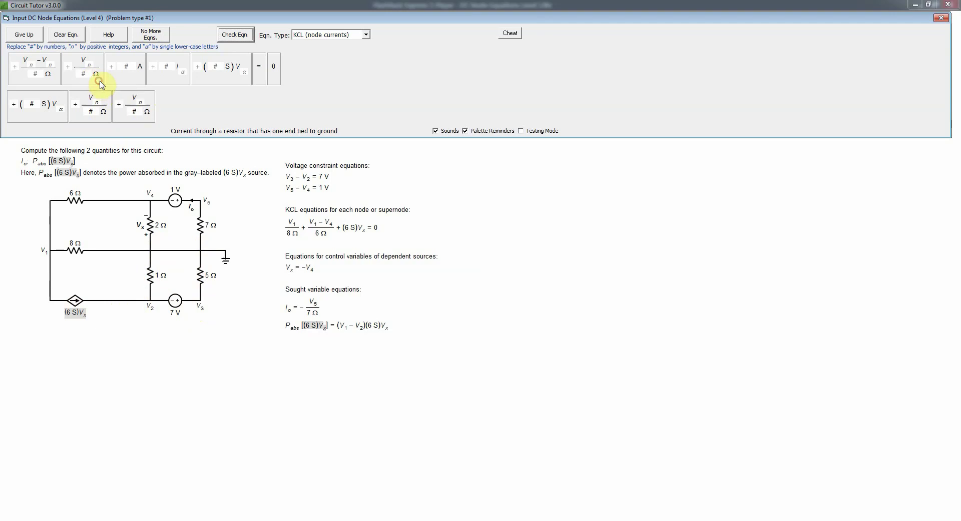
{"action": "left_click", "coordinate": [256, 79]}
{"action": "left_click", "coordinate": [279, 79]}
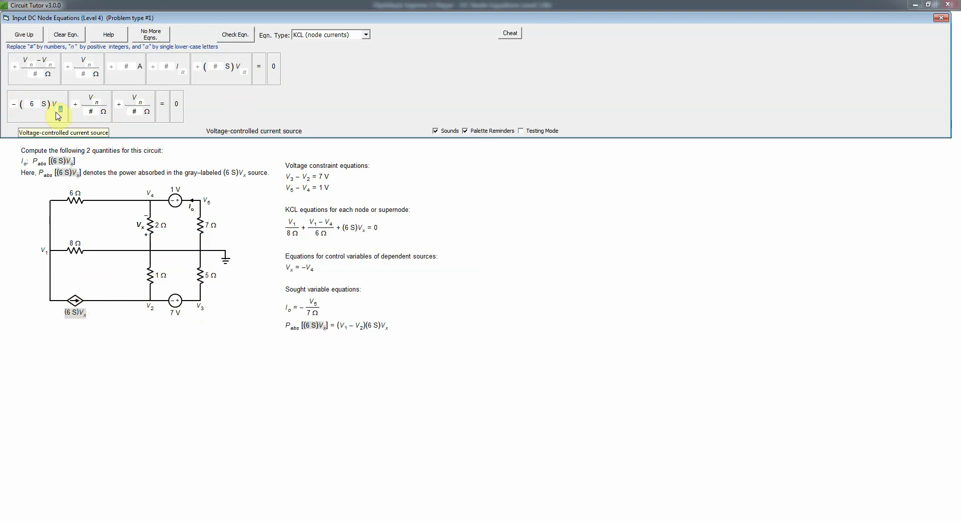
{"action": "type", "text": "x"}
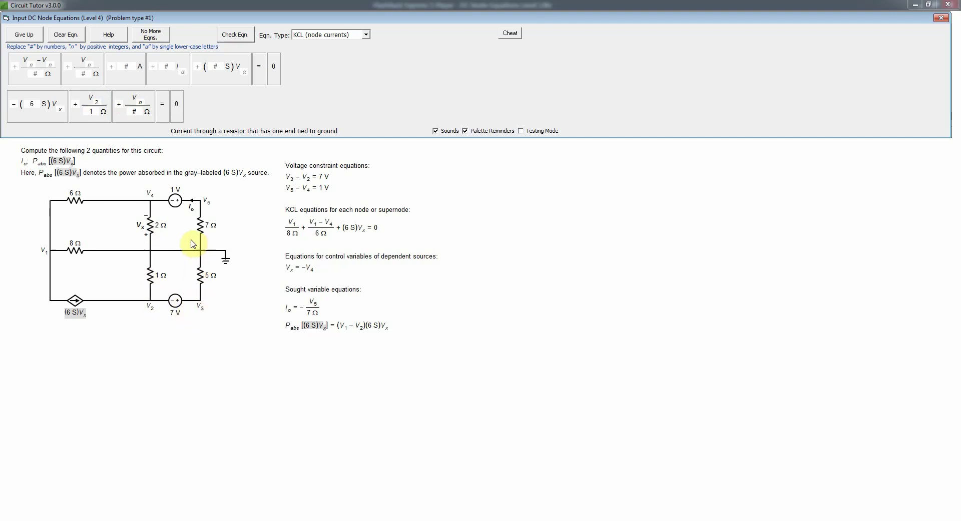
{"action": "left_click", "coordinate": [137, 111]}
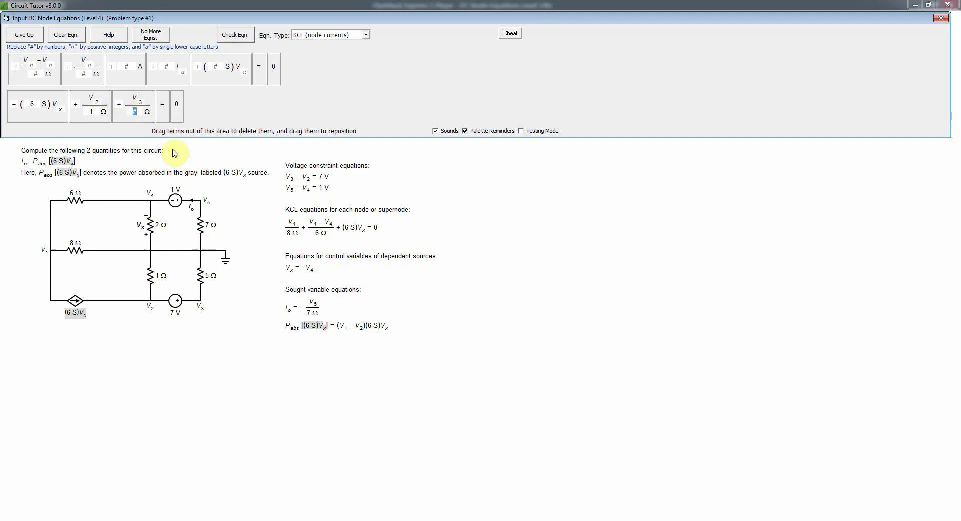
{"action": "type", "text": "5"}
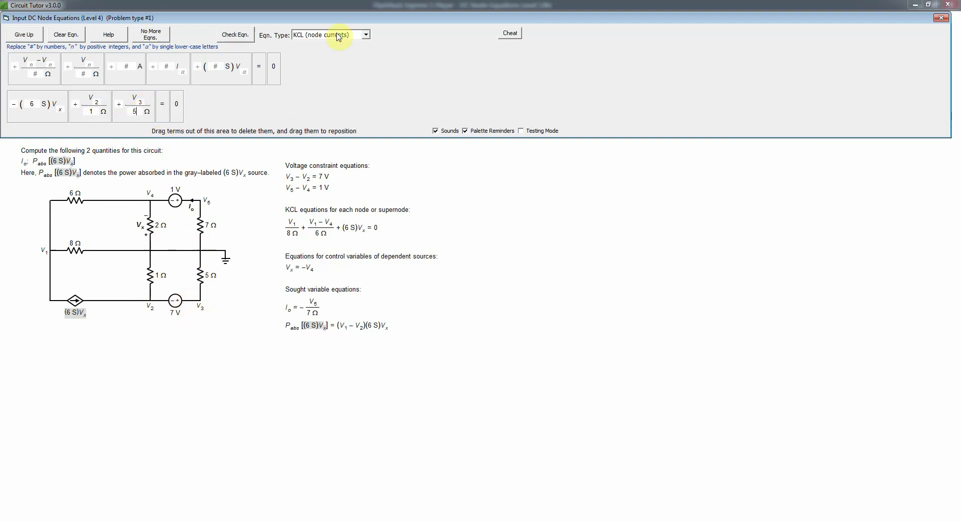
{"action": "left_click", "coordinate": [244, 37]}
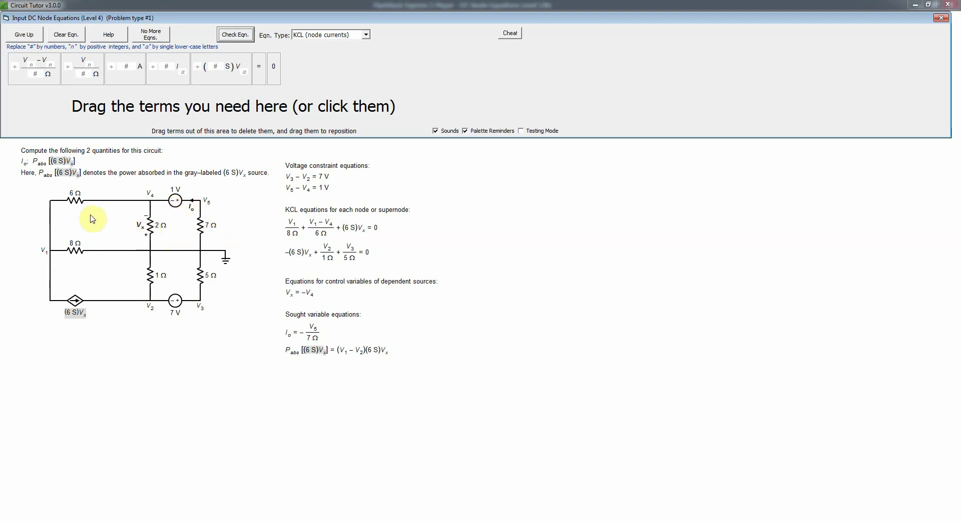
Step: Lay out a KCL equation for the V4–V5 supernode with one two-node resistor term and two grounded-resistor terms, equal to 0
{"action": "left_click", "coordinate": [38, 80]}
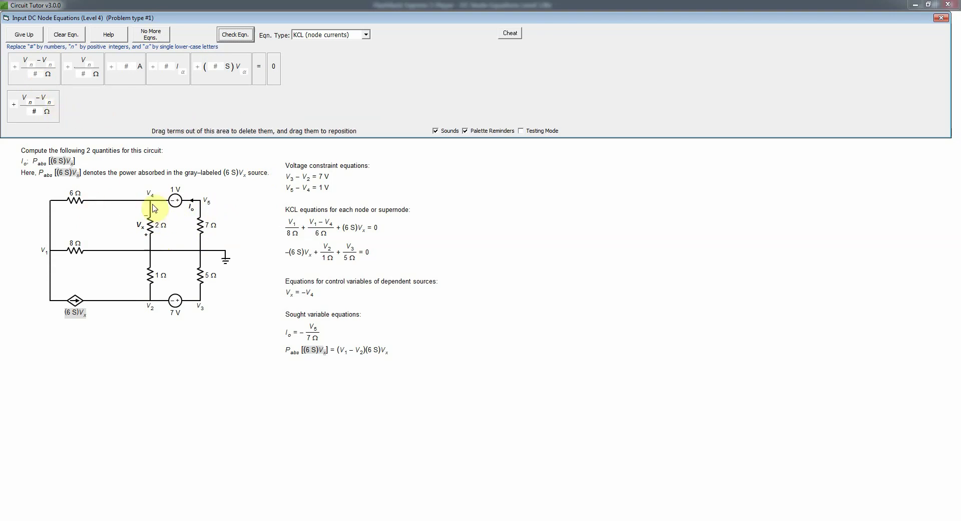
{"action": "left_click", "coordinate": [89, 83]}
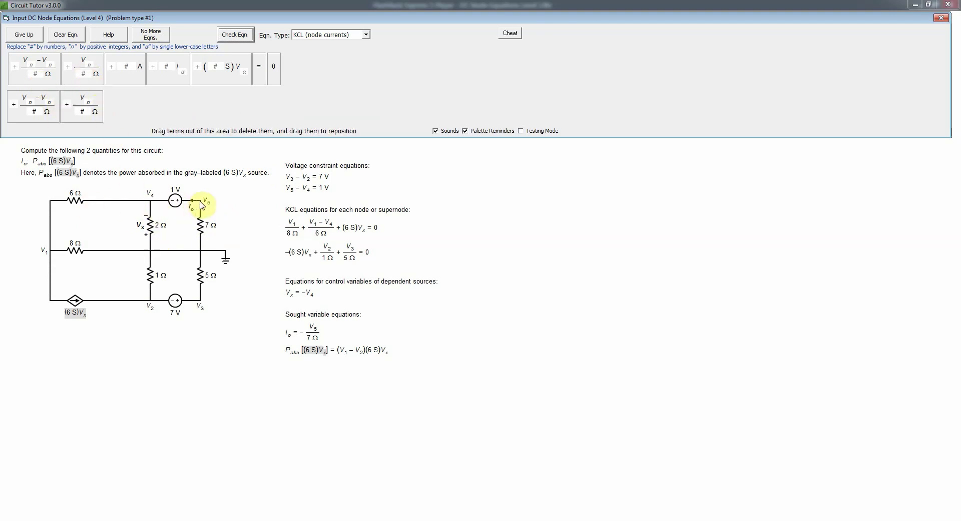
{"action": "left_click", "coordinate": [99, 83]}
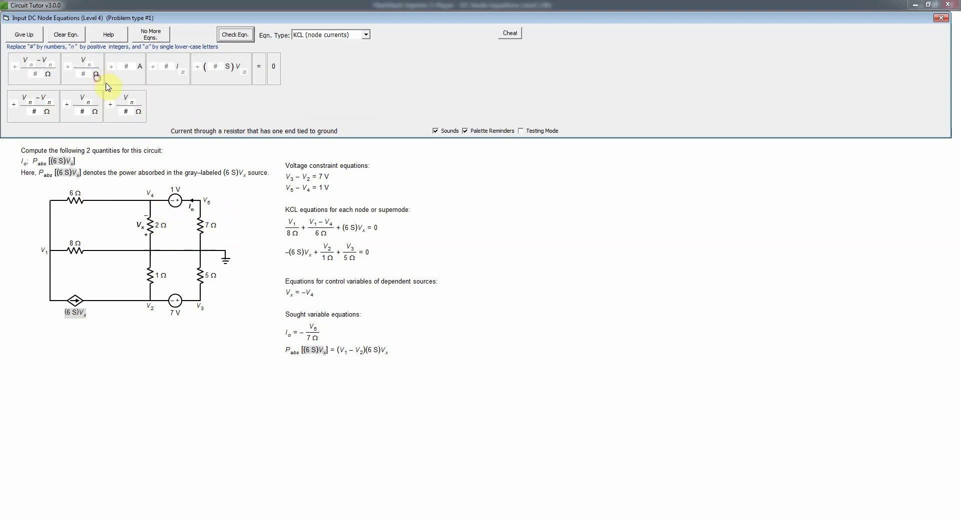
{"action": "left_click", "coordinate": [259, 75]}
{"action": "left_click", "coordinate": [275, 83]}
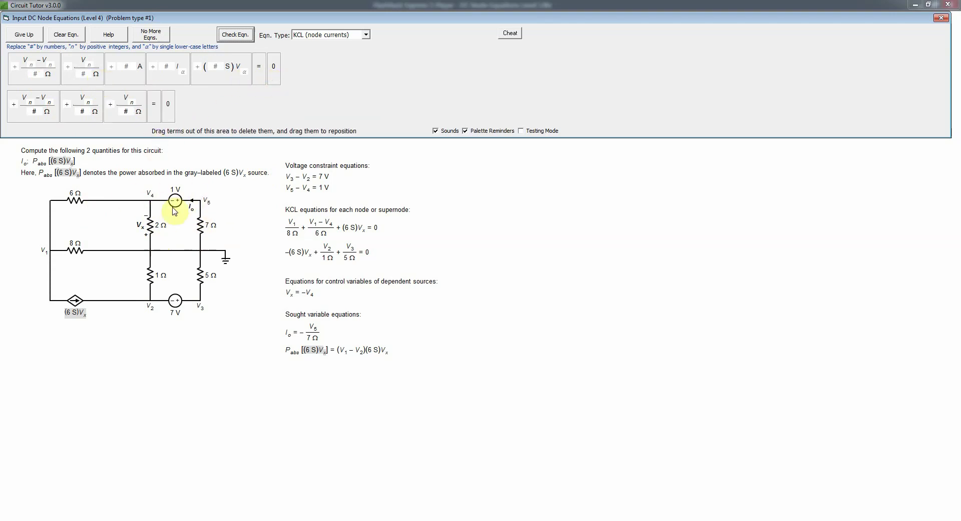
Step: Fill in the V4–V5 supernode equation as (V4 − V1)/6 Ω + V4/2 Ω + V5/7 Ω = 0 and check it
{"action": "left_click", "coordinate": [30, 102]}
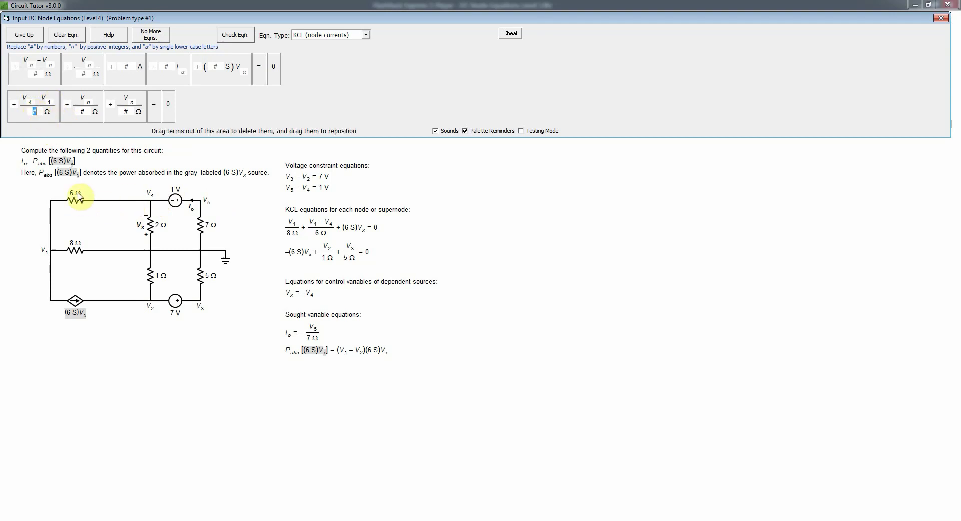
{"action": "type", "text": "6"}
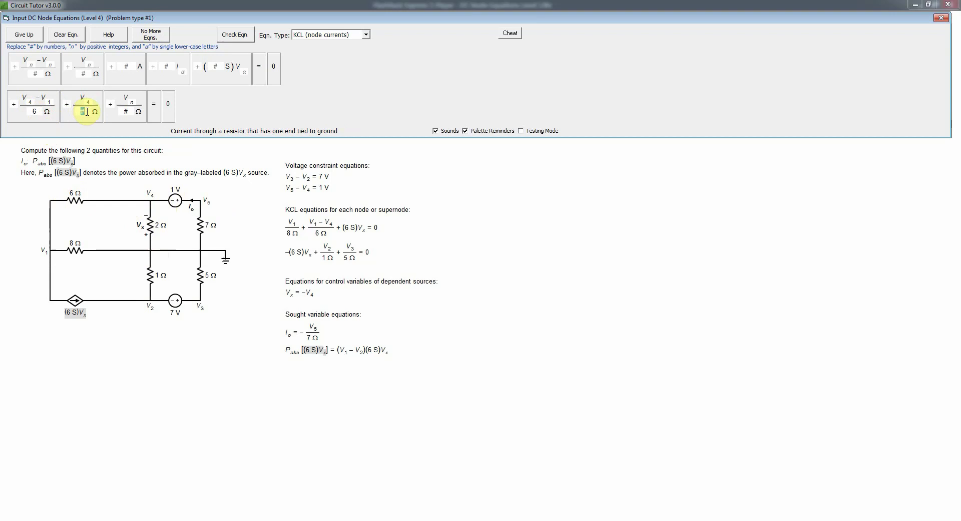
{"action": "type", "text": "2"}
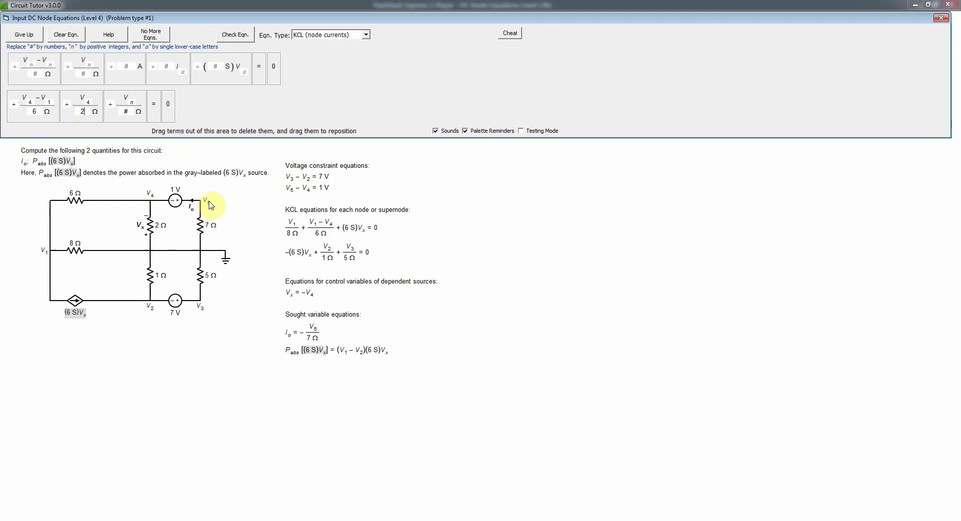
{"action": "left_click", "coordinate": [134, 102]}
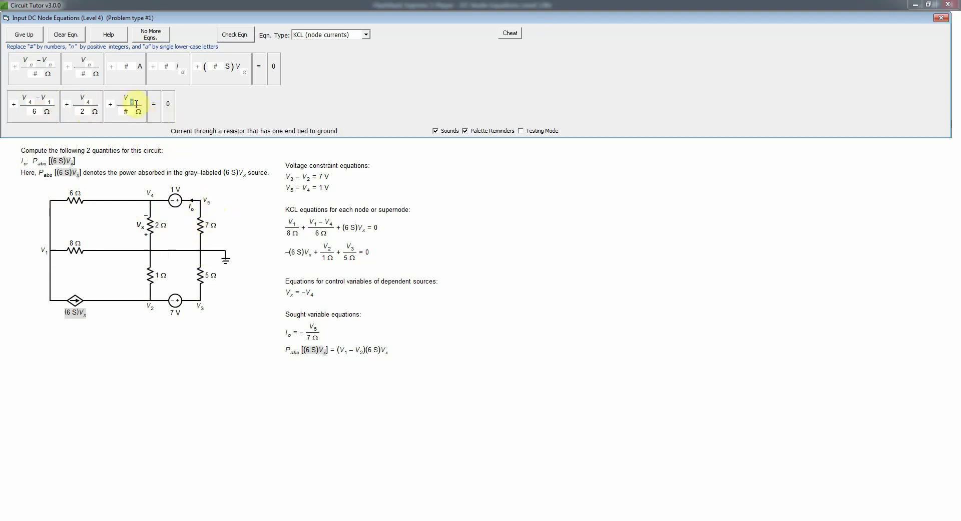
{"action": "type", "text": "5 / "}
{"action": "type", "text": "7"}
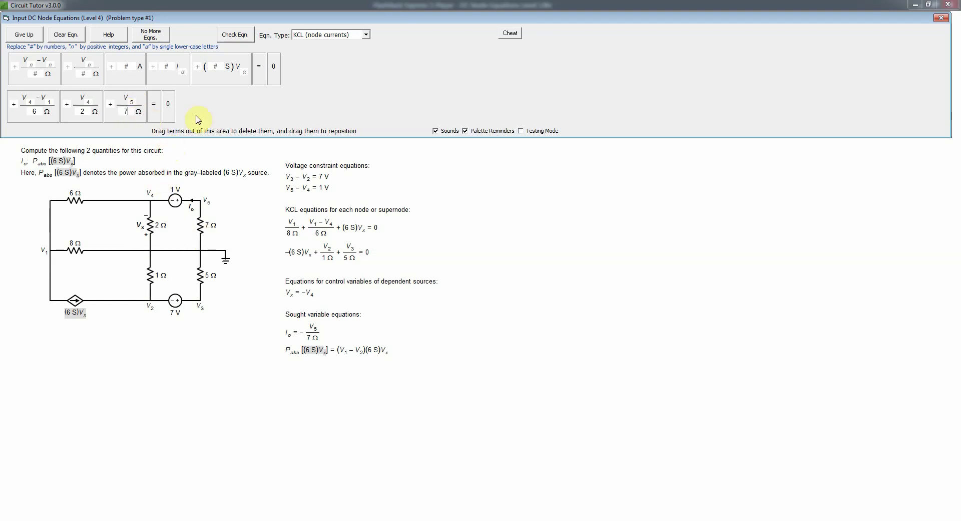
{"action": "left_click", "coordinate": [242, 36]}
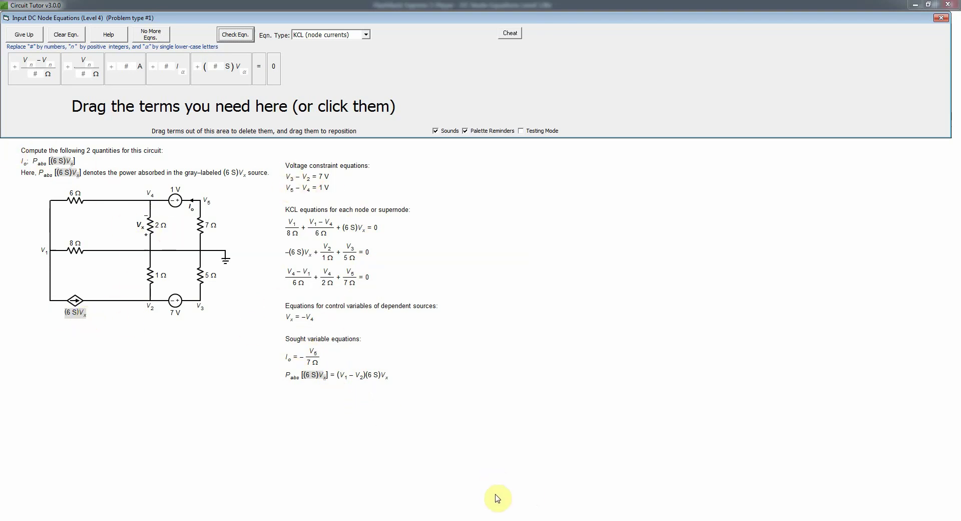
Step: Declare the equation set complete with the detailed solution explanation shown, and exit the finished problem
{"action": "left_click", "coordinate": [155, 35]}
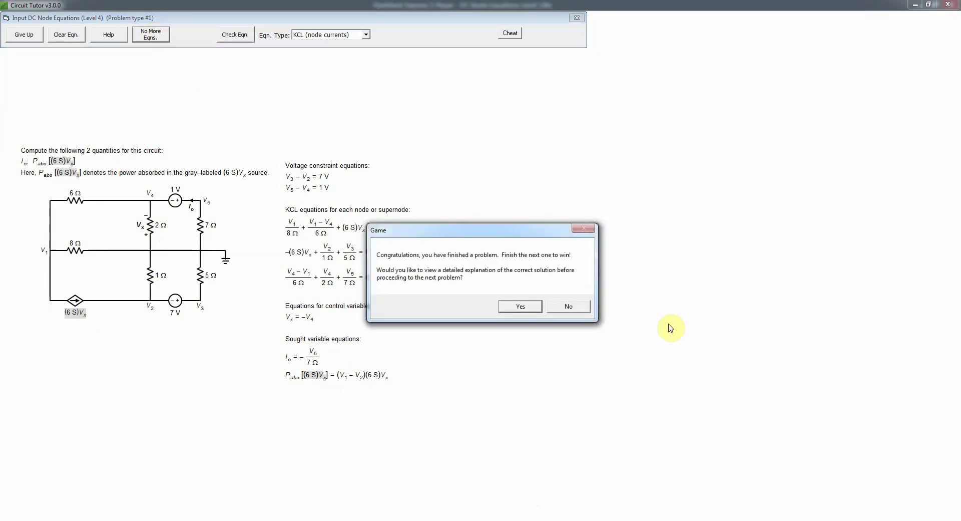
{"action": "left_click", "coordinate": [520, 306]}
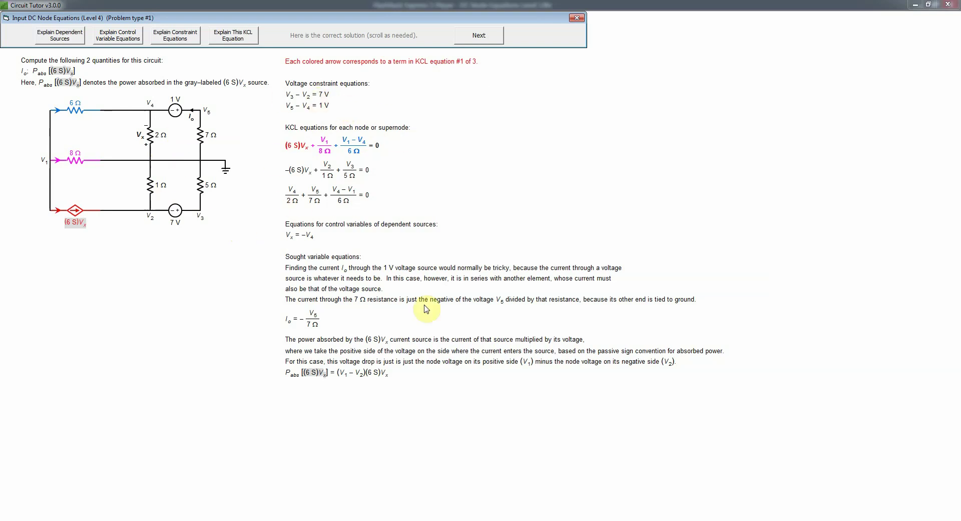
{"action": "left_click", "coordinate": [578, 18]}
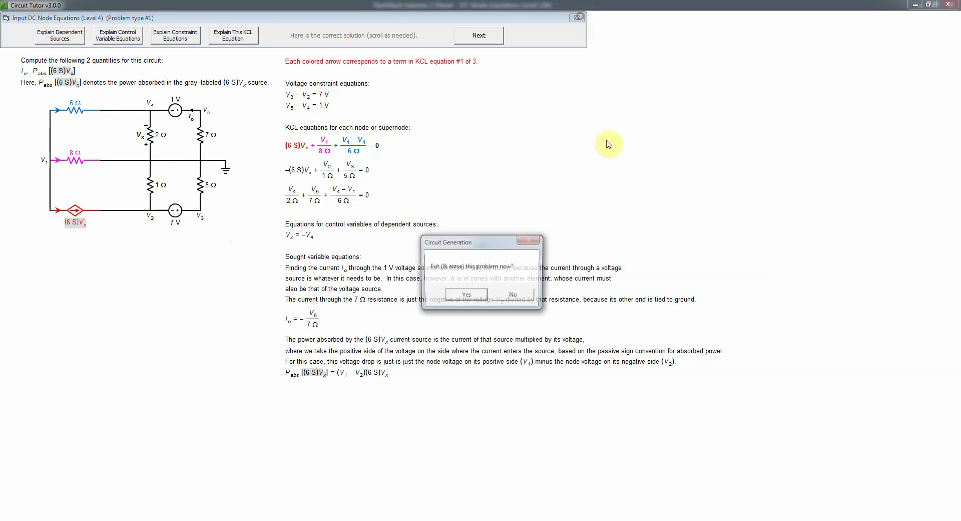
{"action": "left_click", "coordinate": [446, 302]}
Step: Start a Mastery problem of type 2 and ground the bottom node shared by the 2 Ω, 9 Ω, 2Vx and 3 V elements
{"action": "left_click", "coordinate": [239, 172]}
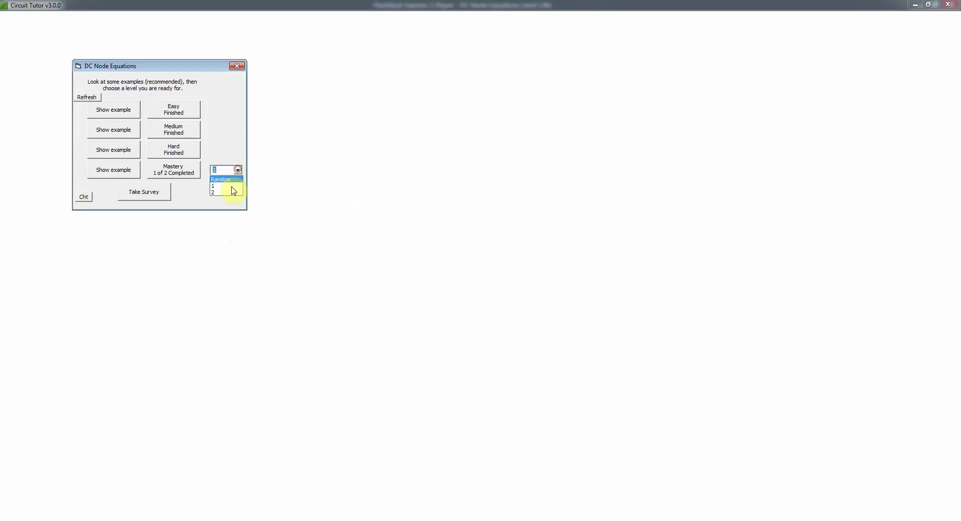
{"action": "left_click", "coordinate": [228, 195]}
{"action": "left_click", "coordinate": [179, 171]}
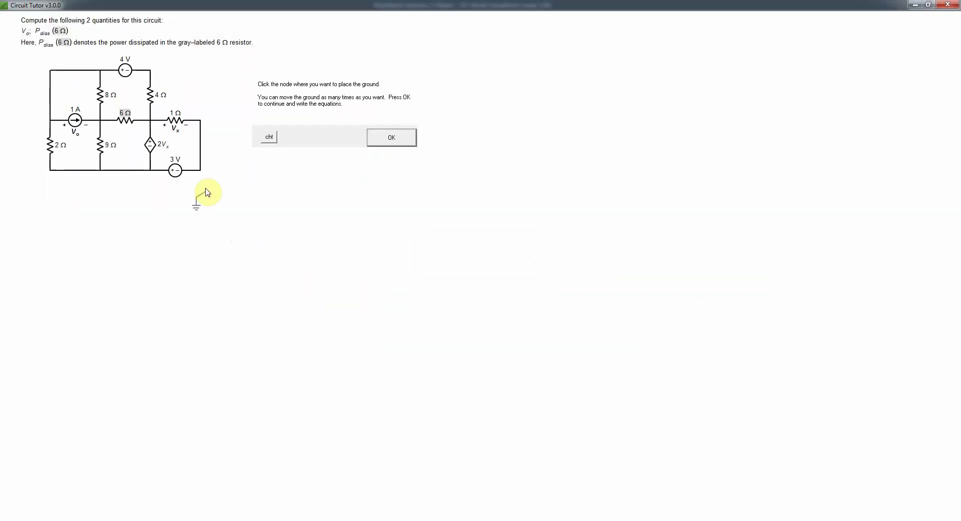
{"action": "left_click", "coordinate": [151, 171]}
{"action": "left_click", "coordinate": [398, 142]}
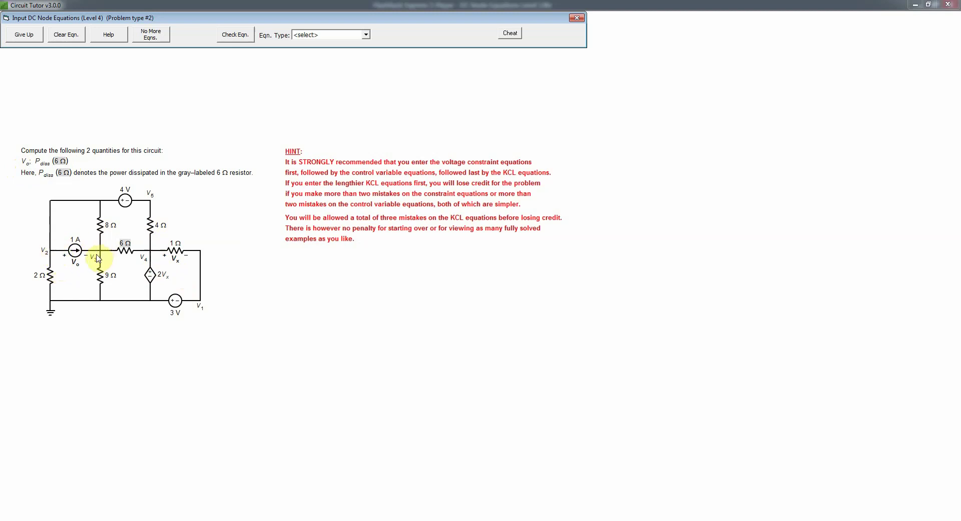
Step: Enter the sought branch voltage equation Vo = (V2 − V3) for the 1 A source and check it
{"action": "left_click", "coordinate": [366, 36]}
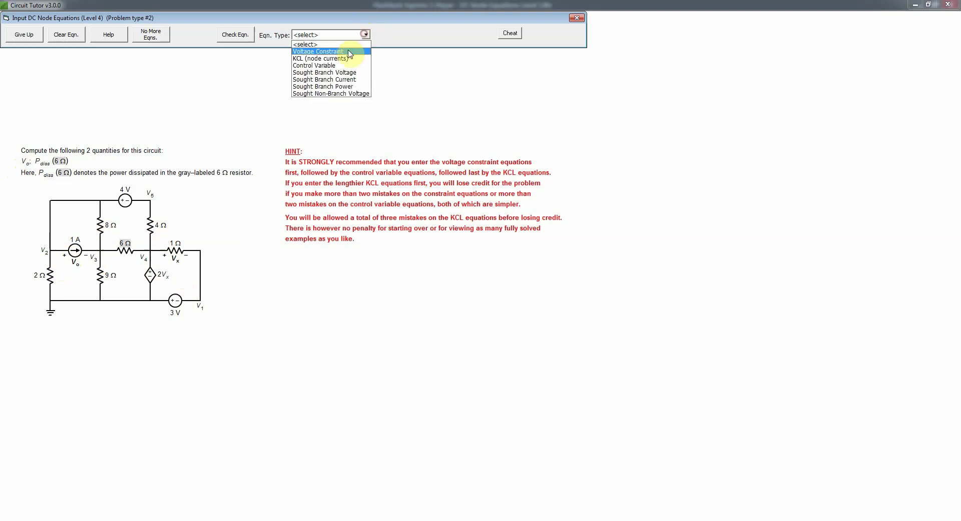
{"action": "left_click", "coordinate": [331, 74]}
{"action": "left_click", "coordinate": [26, 80]}
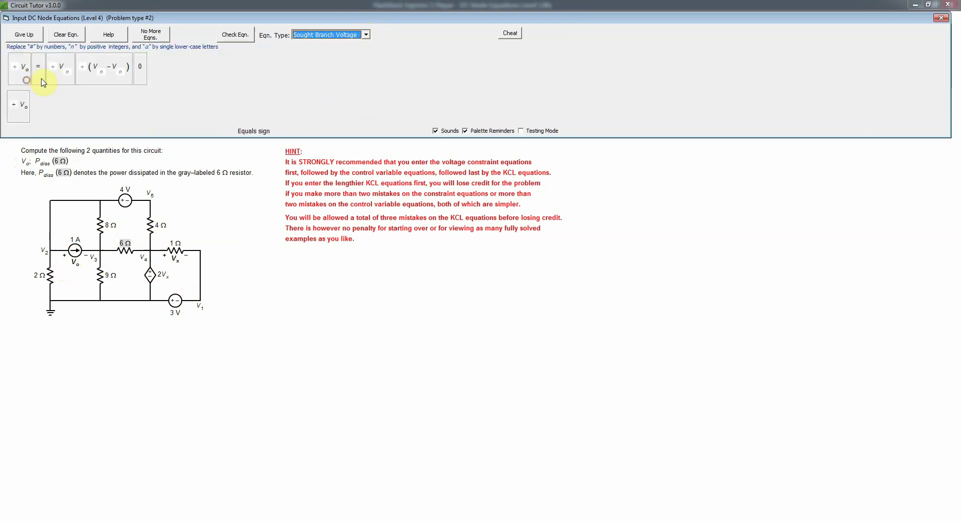
{"action": "left_click", "coordinate": [42, 81]}
{"action": "left_click", "coordinate": [98, 83]}
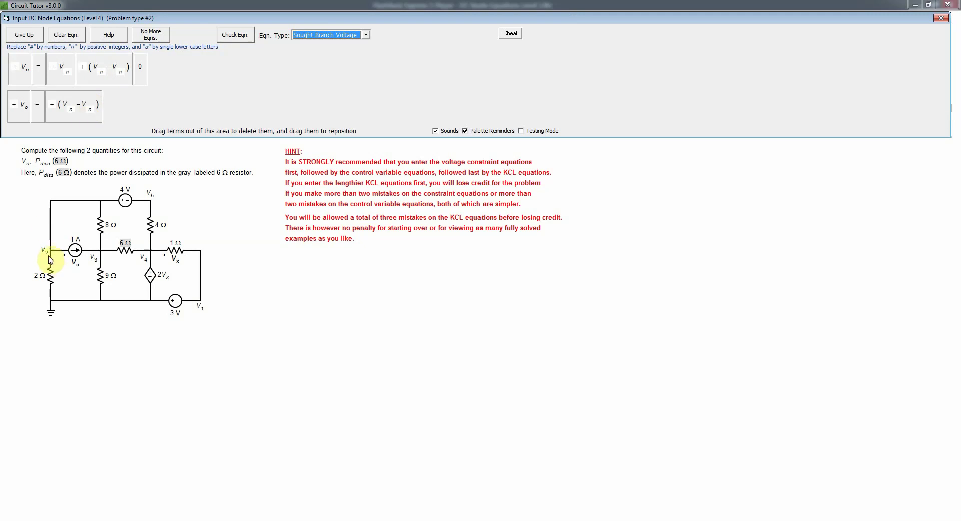
{"action": "left_click", "coordinate": [73, 109]}
{"action": "type", "text": "2 -V"}
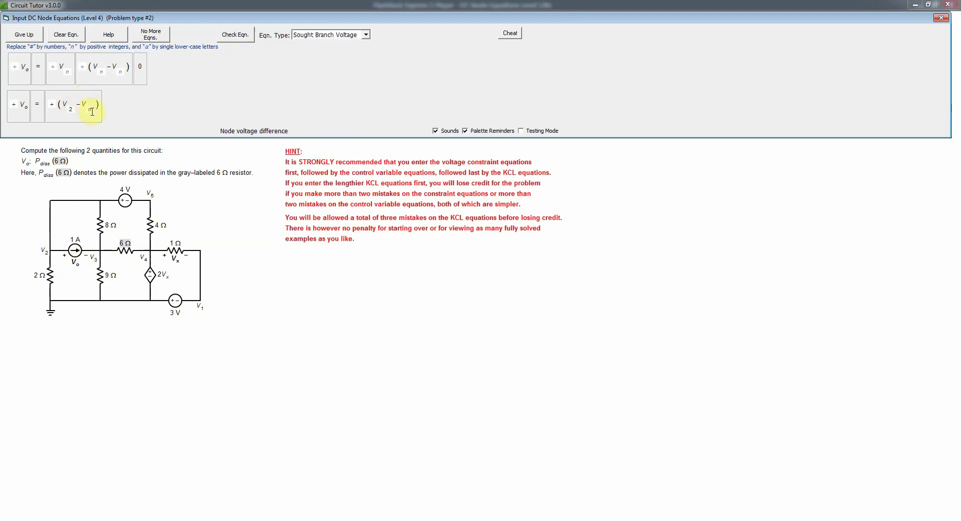
{"action": "type", "text": "3"}
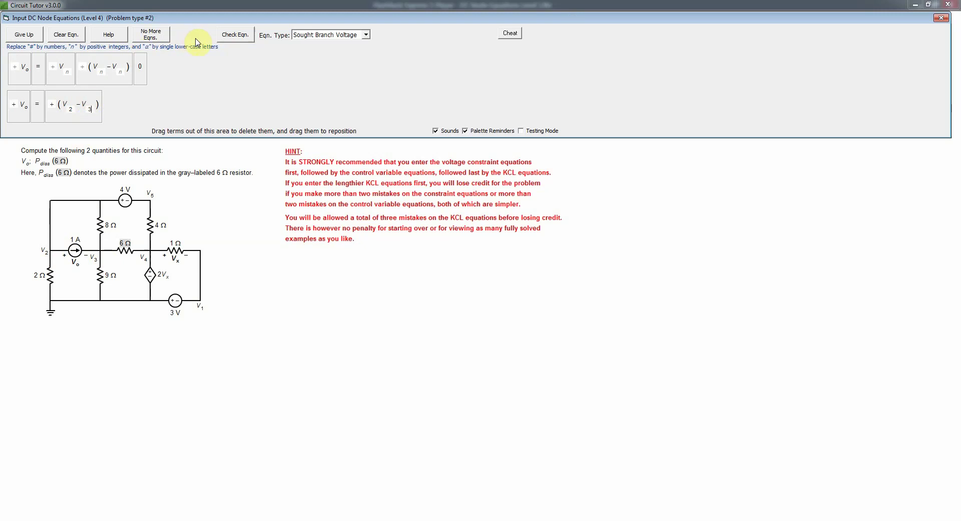
{"action": "left_click", "coordinate": [244, 40]}
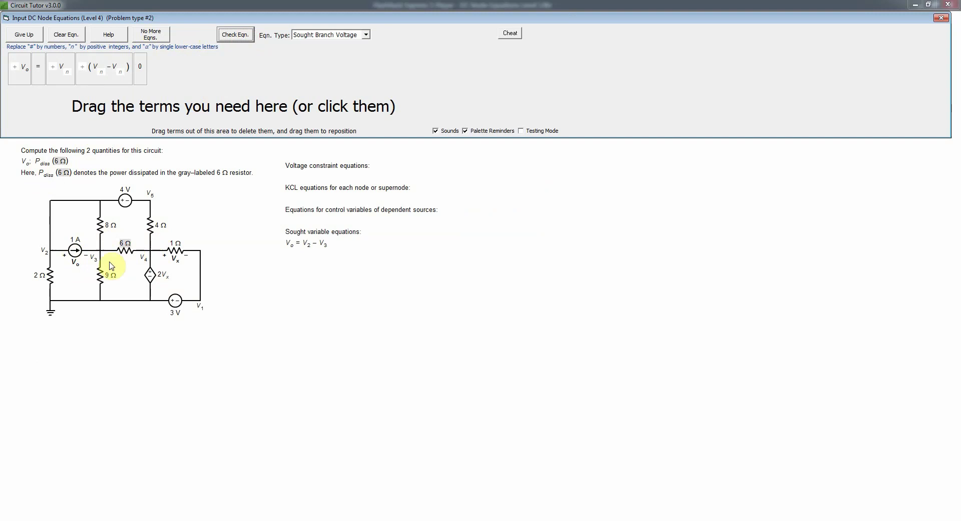
Step: Lay out a sought branch power equation for Pdiss(6 Ω) using the power term for a resistor with neither end grounded
{"action": "left_click", "coordinate": [368, 35]}
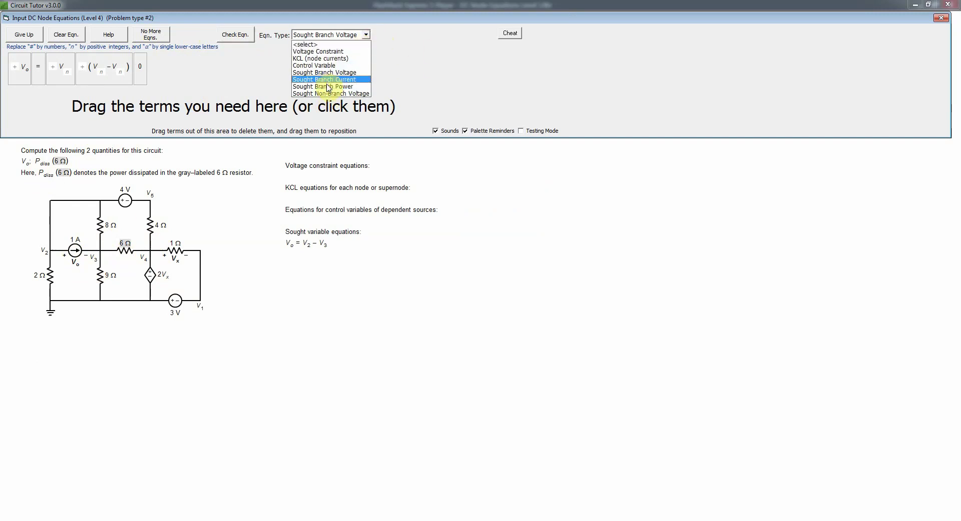
{"action": "left_click", "coordinate": [329, 88]}
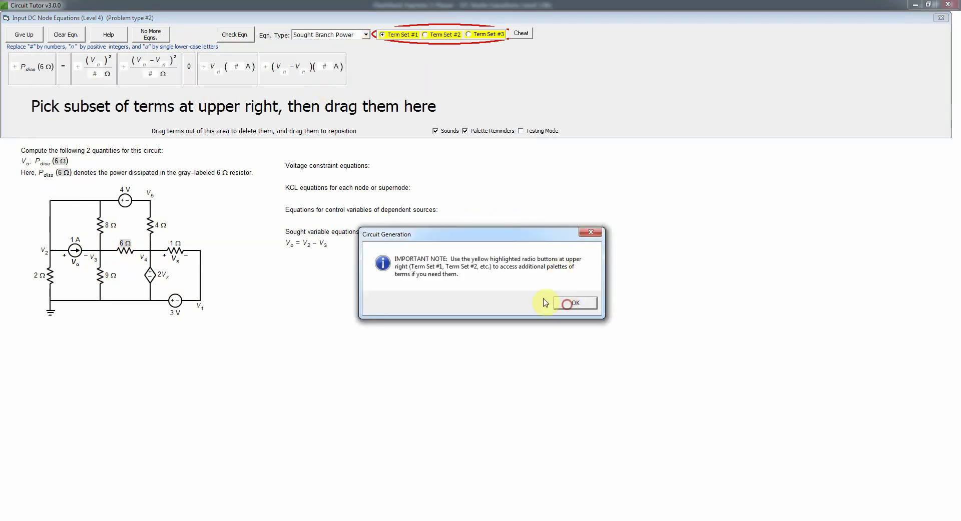
{"action": "left_click", "coordinate": [566, 303]}
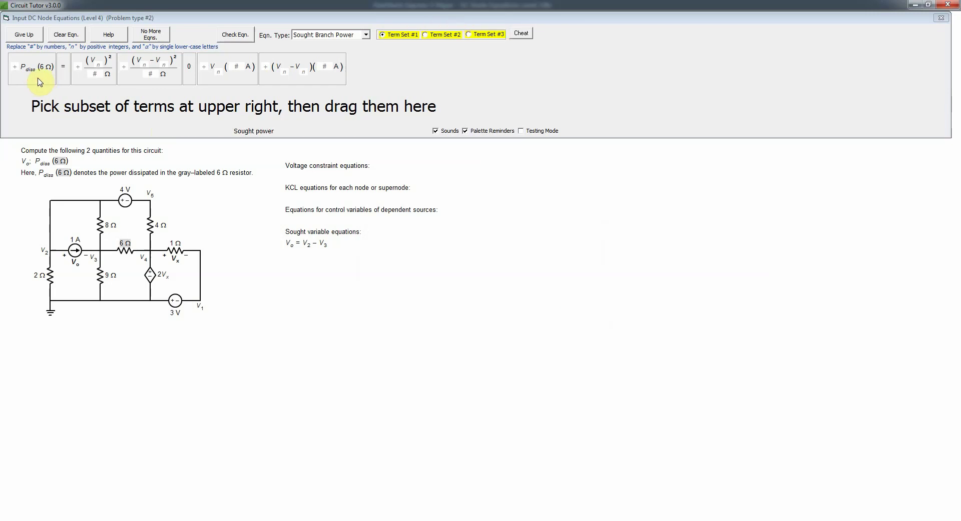
{"action": "left_click", "coordinate": [40, 81]}
{"action": "left_click", "coordinate": [64, 78]}
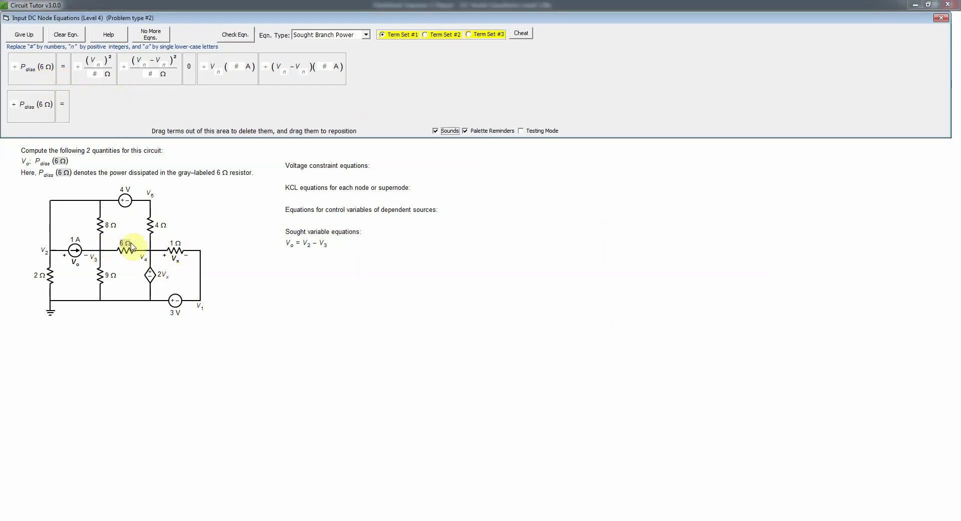
{"action": "left_click", "coordinate": [160, 84]}
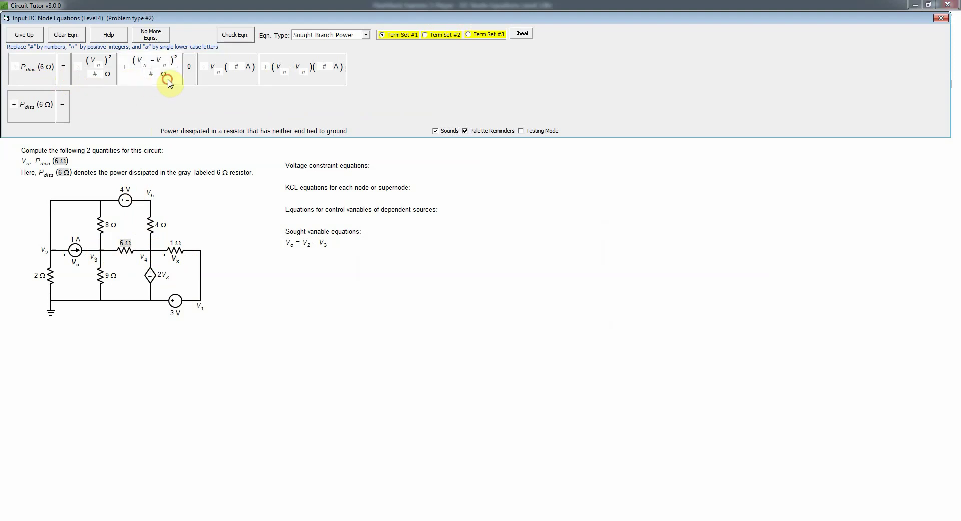
Step: Fill in the dissipated power equation as Pdiss(6 Ω) = (V3 − V4)²/6 Ω and check it
{"action": "left_click", "coordinate": [100, 102]}
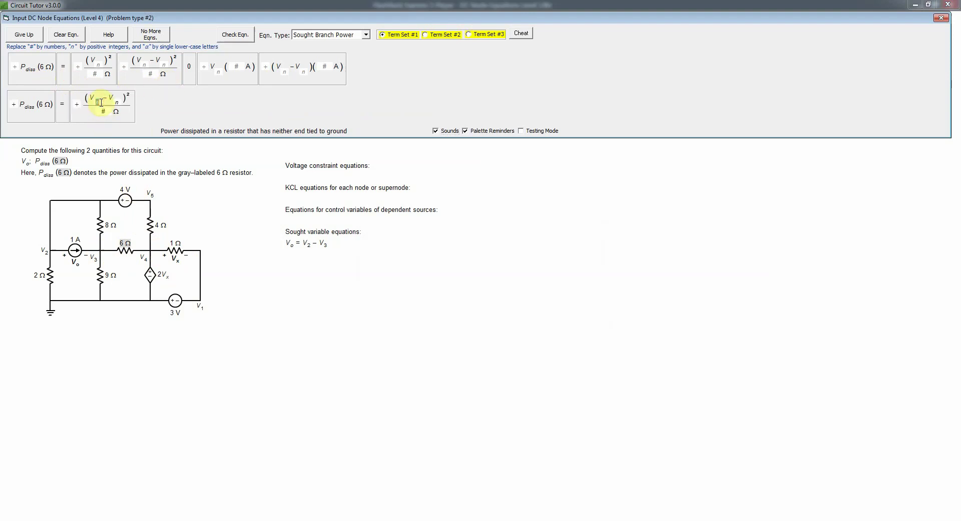
{"action": "type", "text": "3 – V4"}
{"action": "left_click", "coordinate": [104, 111]}
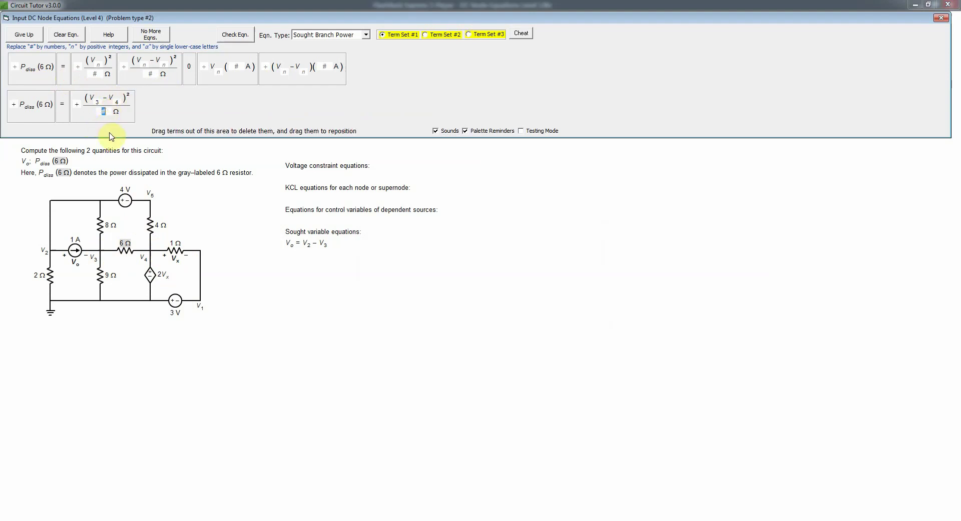
{"action": "type", "text": "6"}
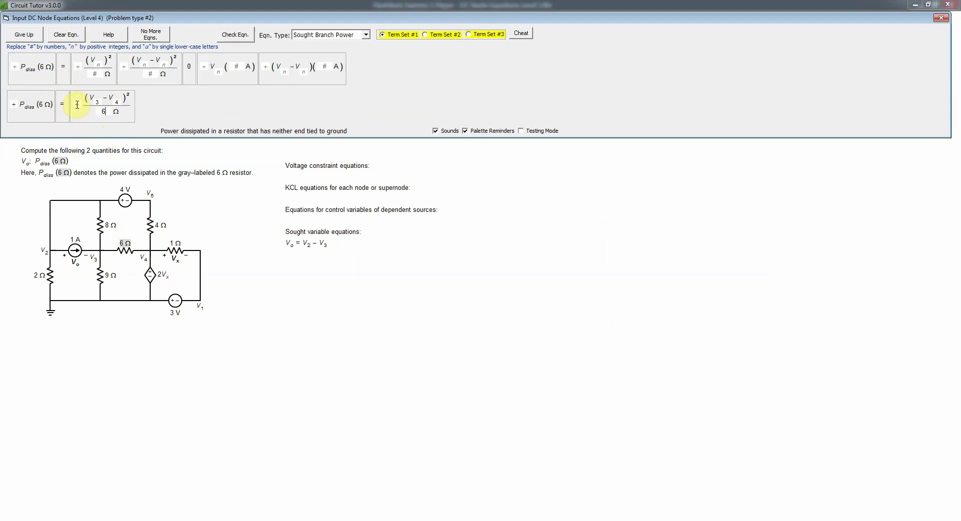
{"action": "key", "text": "Return"}
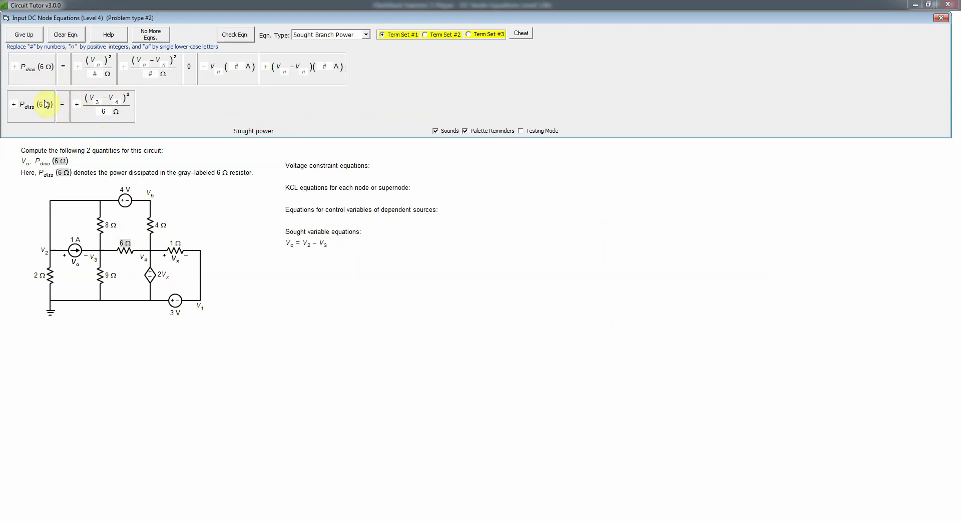
{"action": "left_click", "coordinate": [240, 37]}
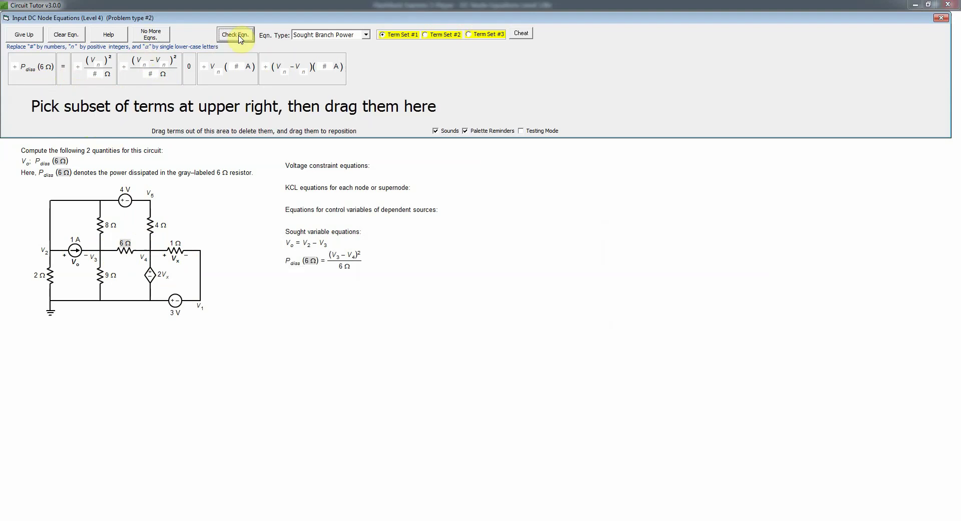